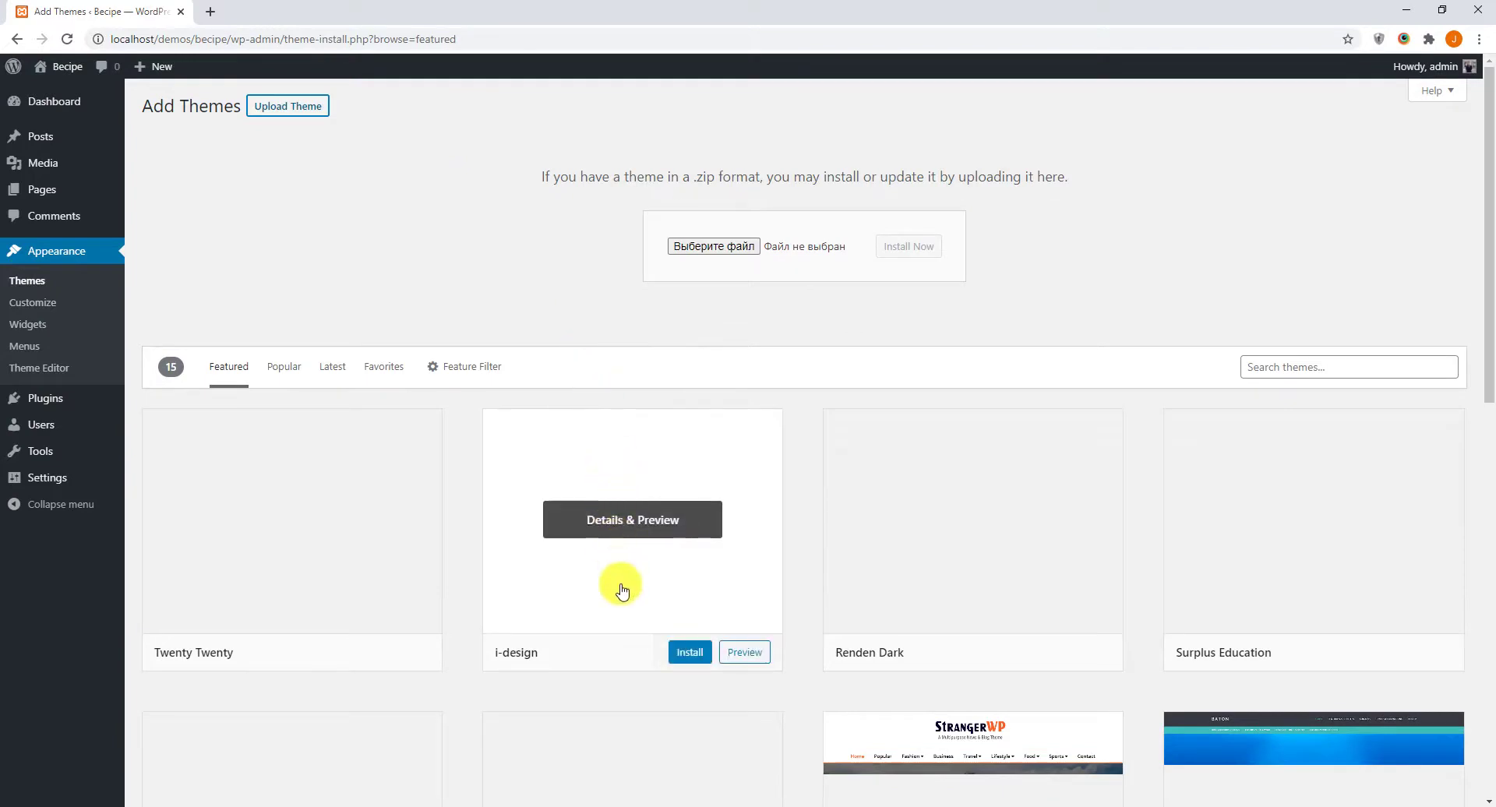
Install the becipe theme archive from the wpmain folder as an uploaded theme and activate it
{"action": "left_click_drag", "start_coordinate": [625, 804], "coordinate": [591, 802]}
{"action": "left_click", "coordinate": [590, 803]}
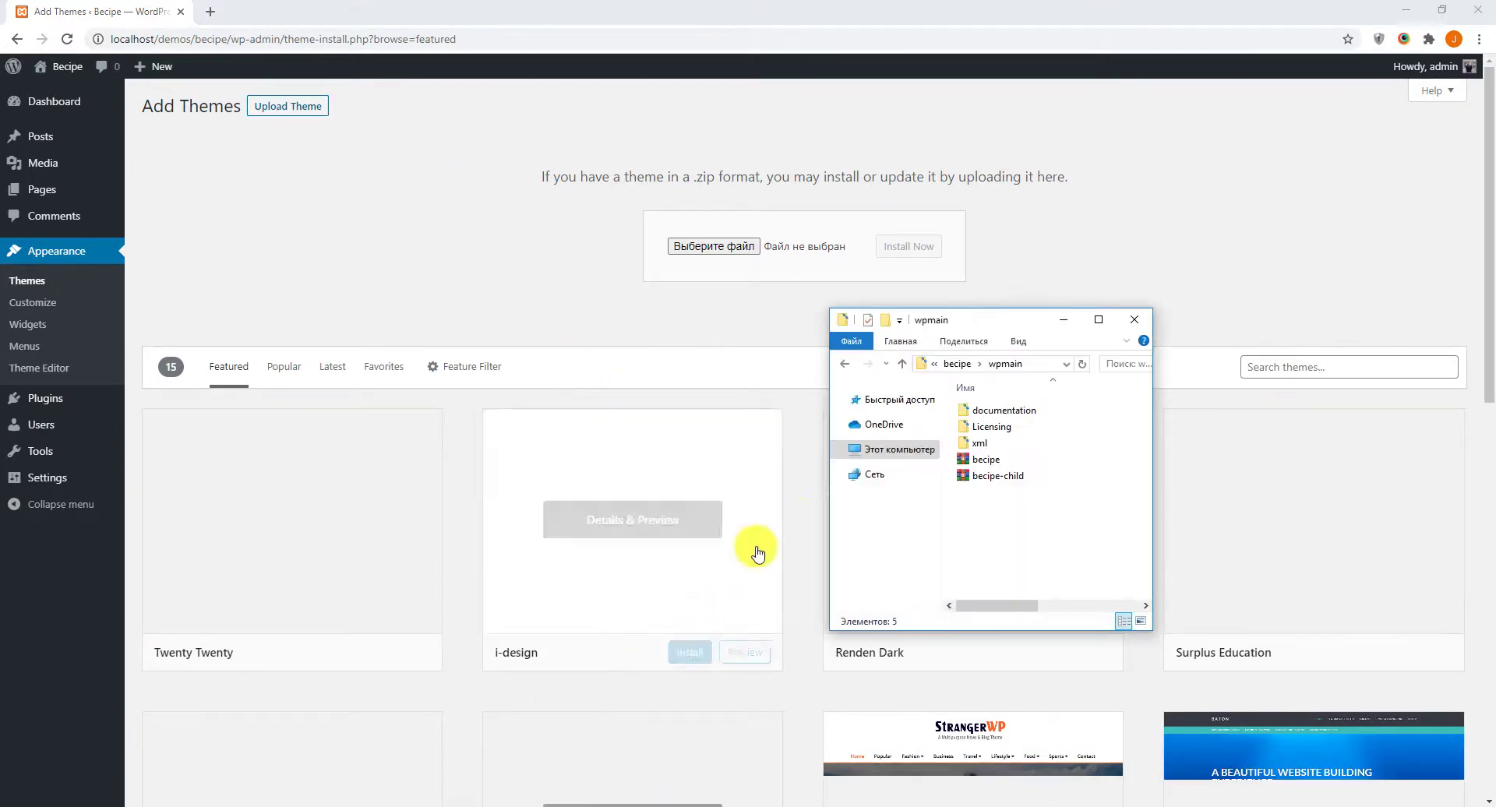
{"action": "left_click_drag", "start_coordinate": [978, 460], "coordinate": [721, 259]}
{"action": "left_click", "coordinate": [899, 257]}
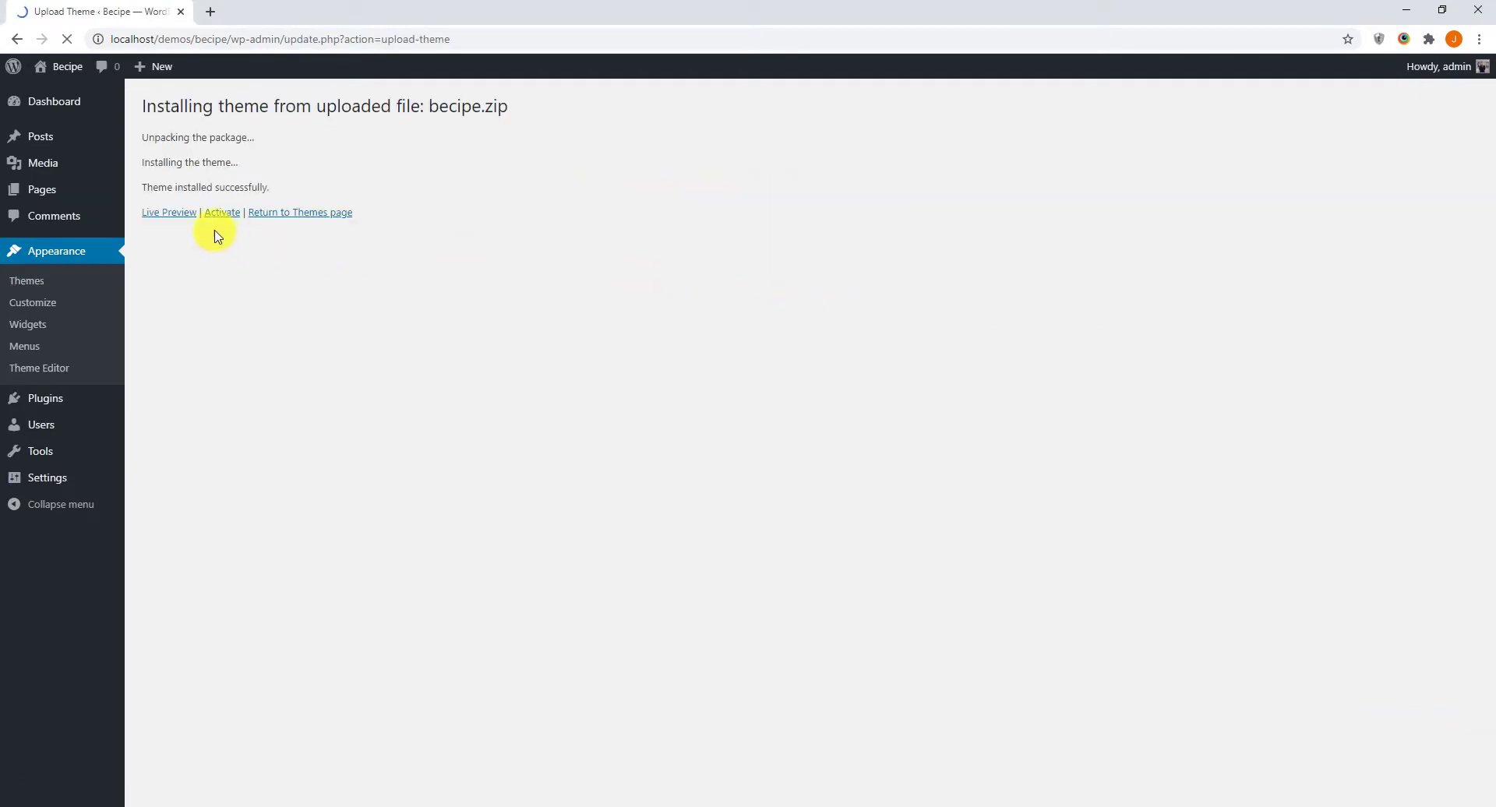
{"action": "left_click", "coordinate": [222, 214]}
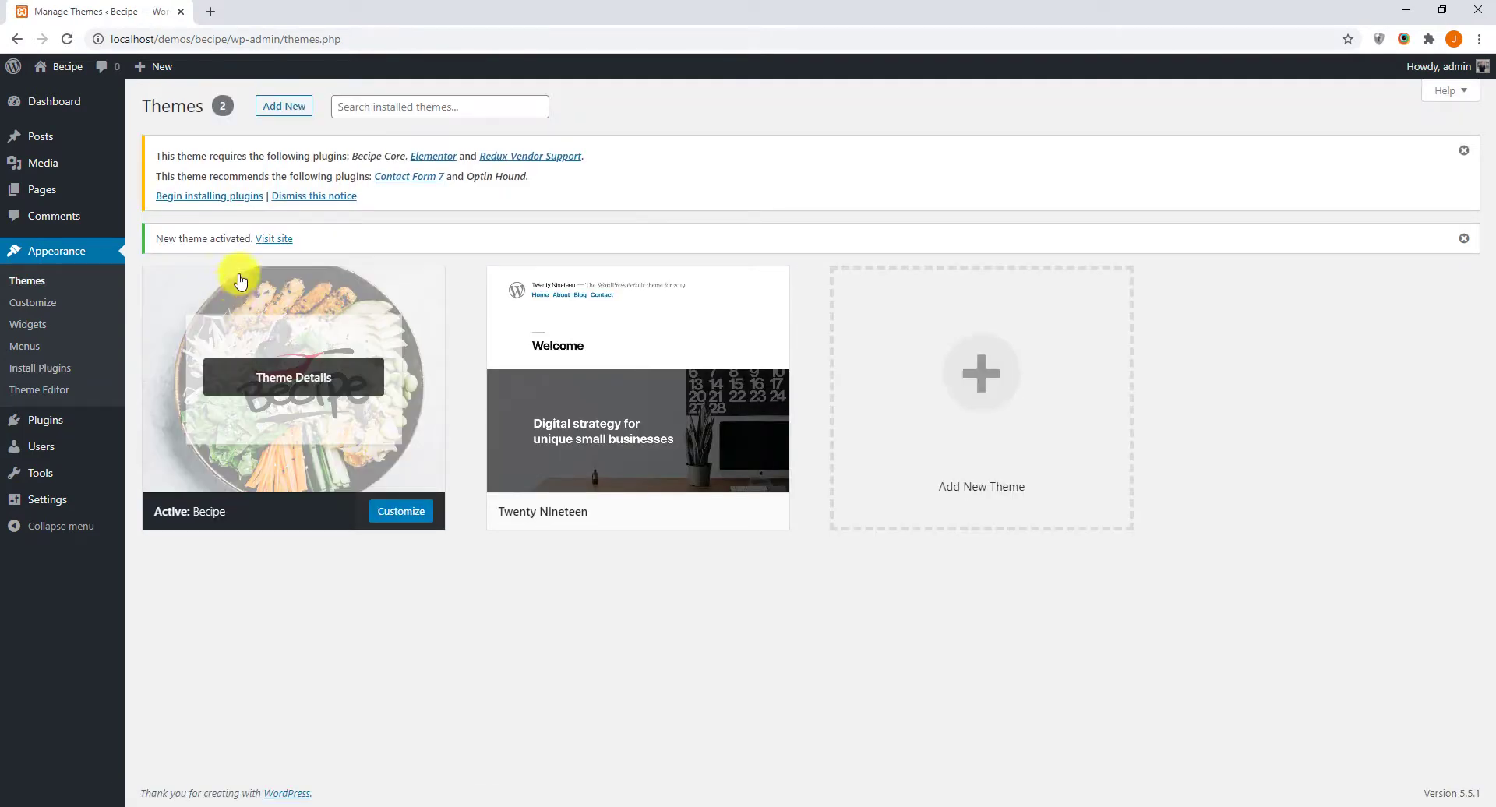
Bulk-install all the required and recommended plugins listed for the Becipe theme
{"action": "left_click", "coordinate": [208, 196]}
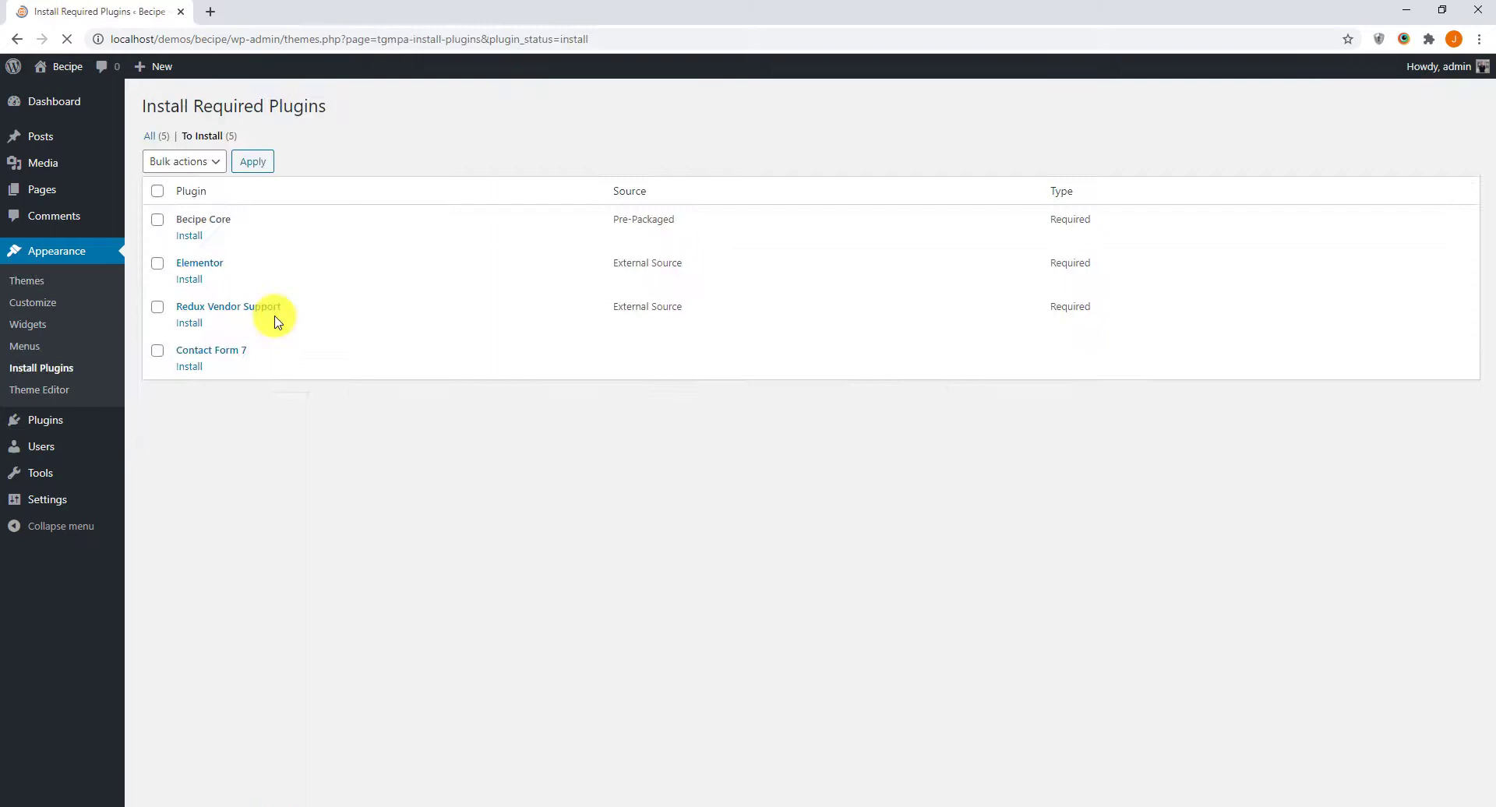
{"action": "left_click", "coordinate": [183, 170]}
{"action": "left_click", "coordinate": [173, 190]}
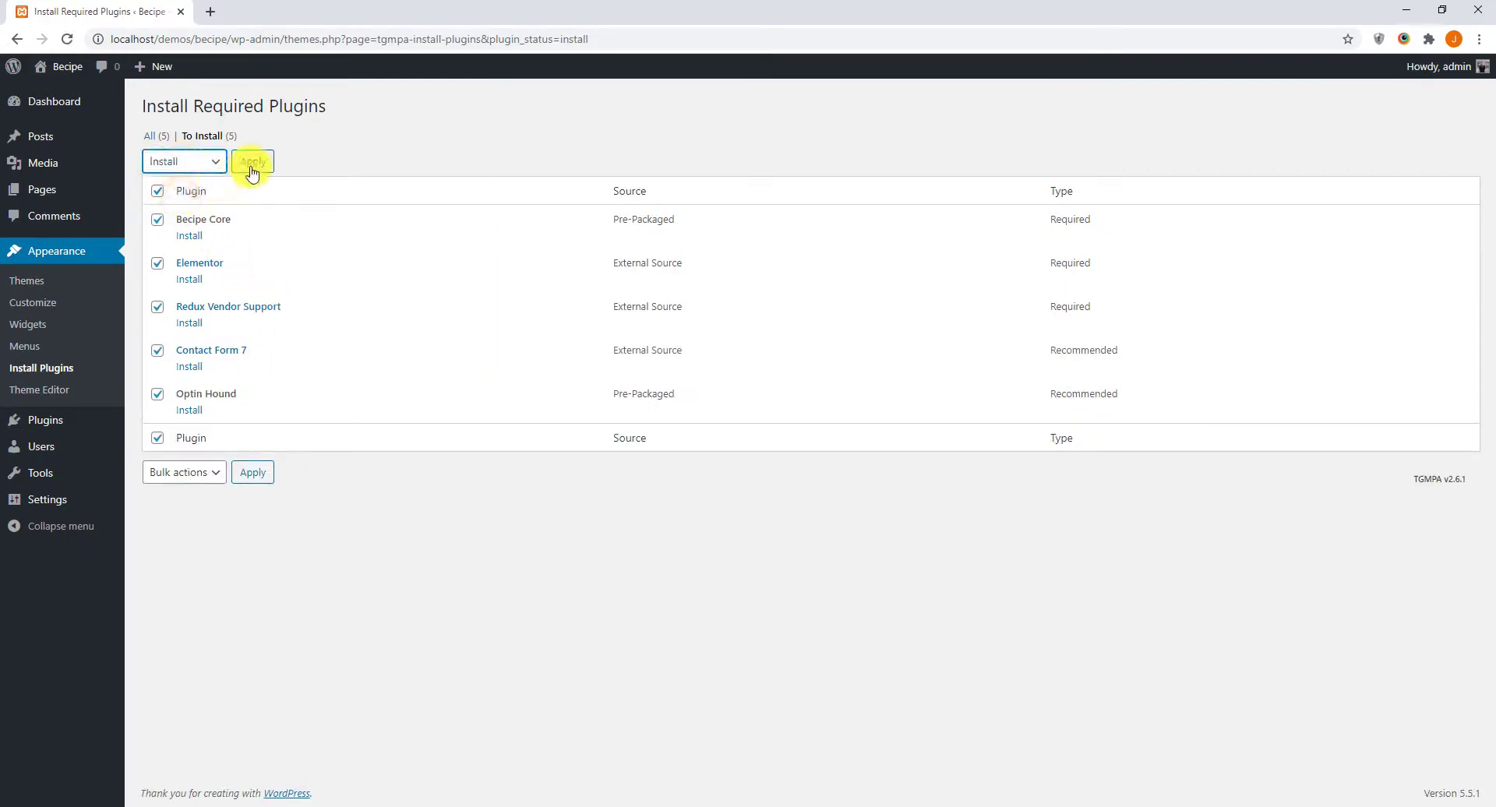
{"action": "left_click", "coordinate": [253, 164]}
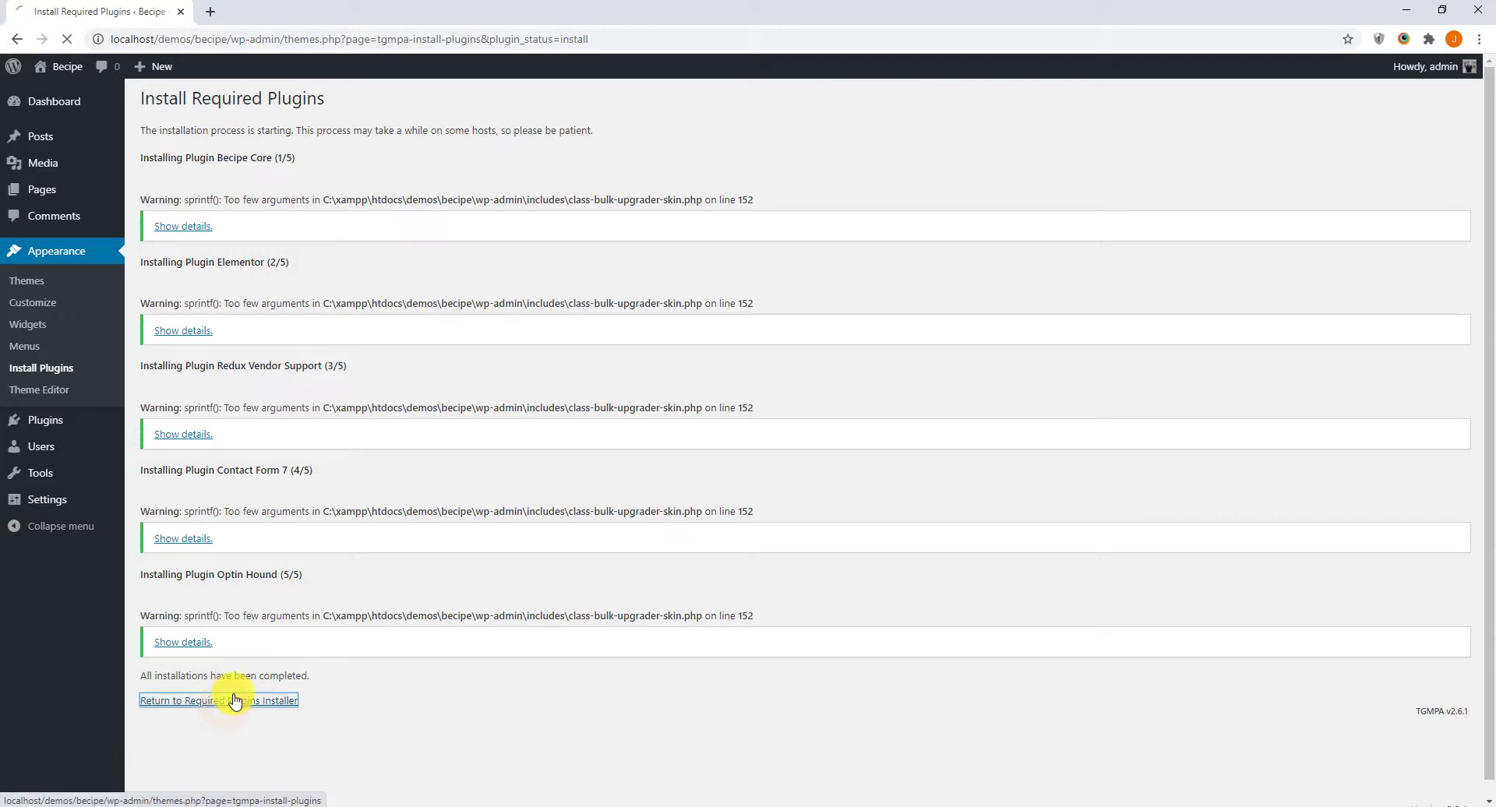
Return to the required plugins installer and bulk-activate all the installed plugins
{"action": "left_click", "coordinate": [229, 706]}
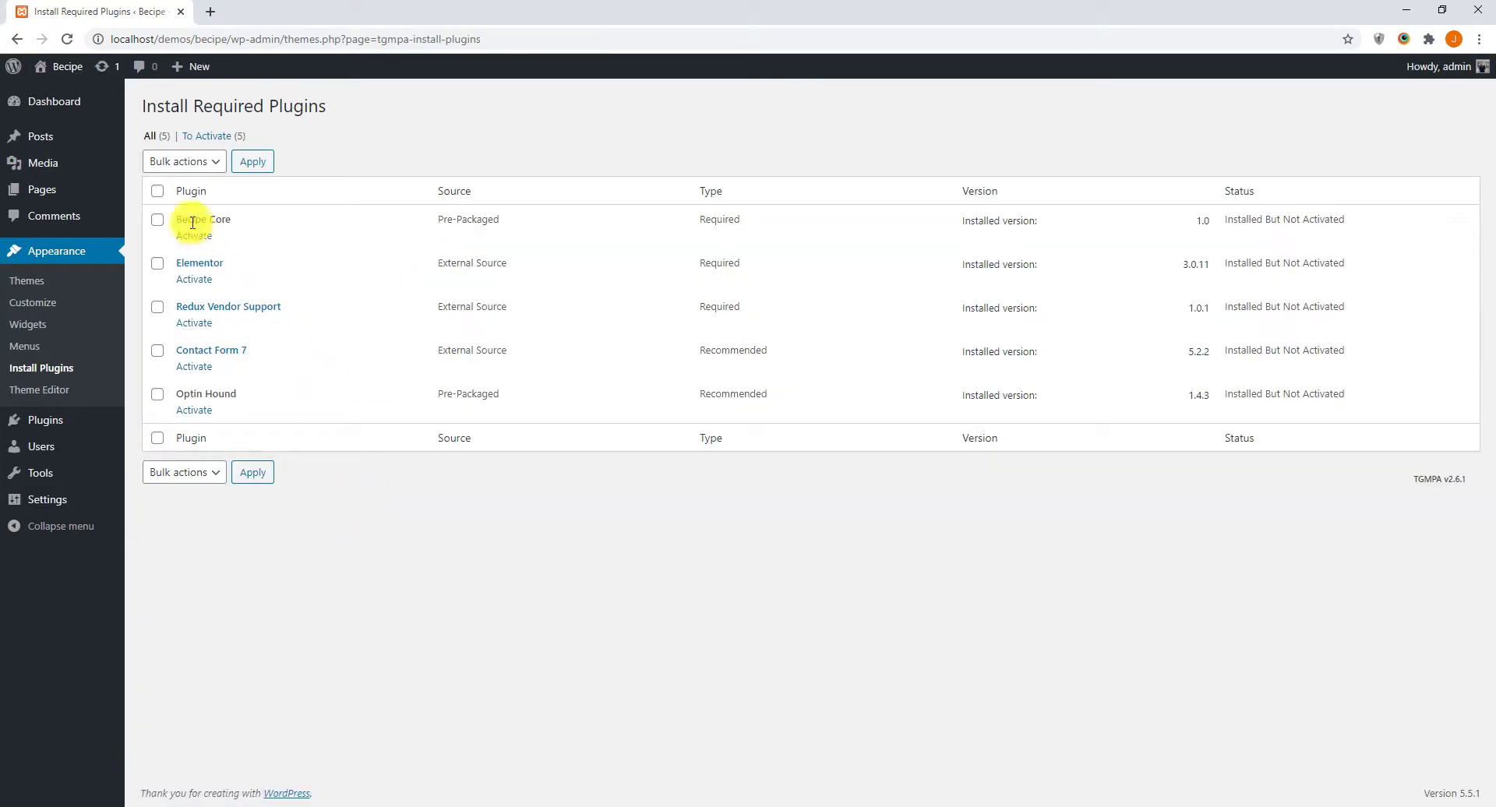
{"action": "left_click", "coordinate": [173, 164]}
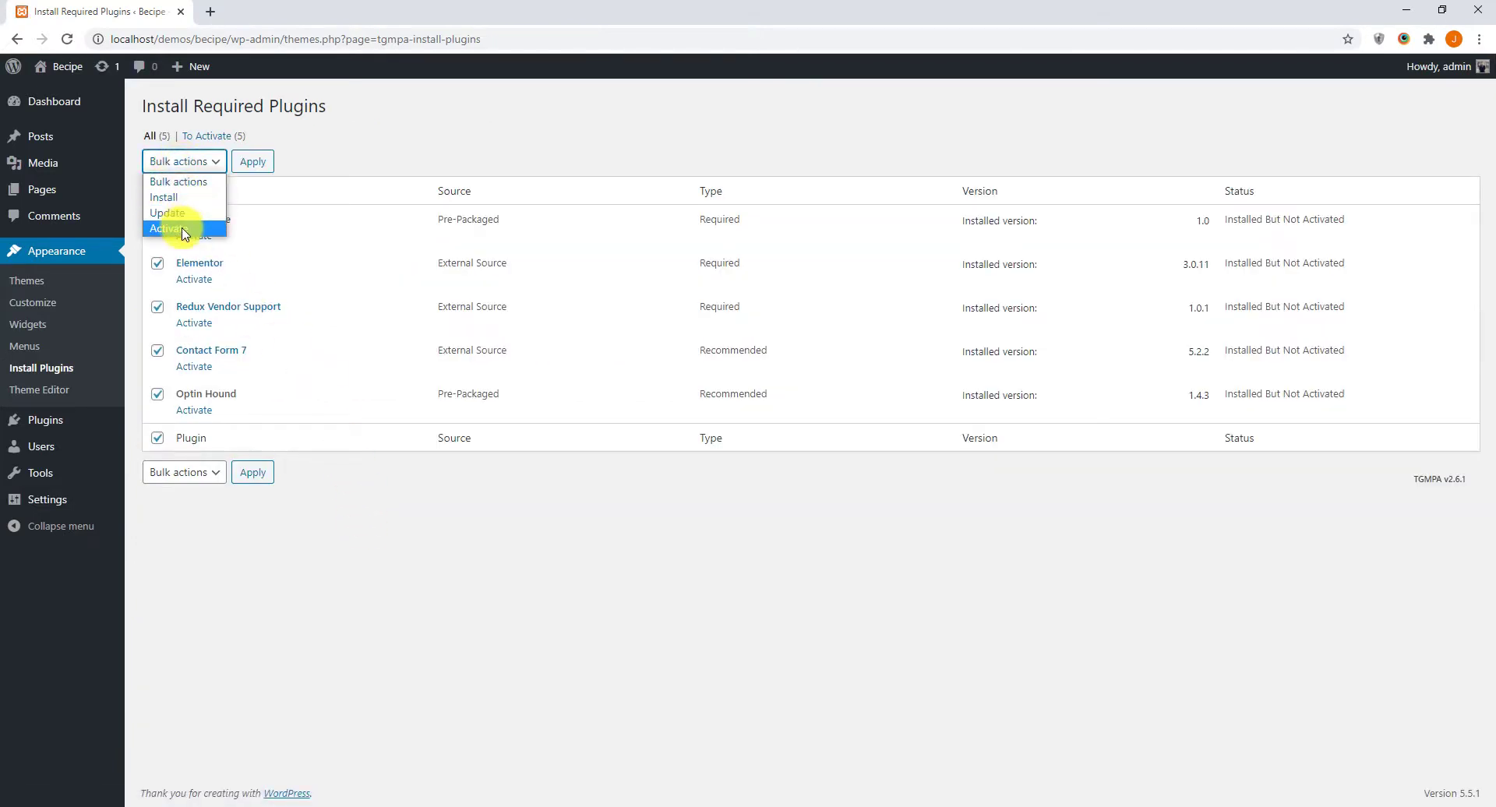
{"action": "left_click", "coordinate": [169, 207]}
{"action": "left_click", "coordinate": [253, 162]}
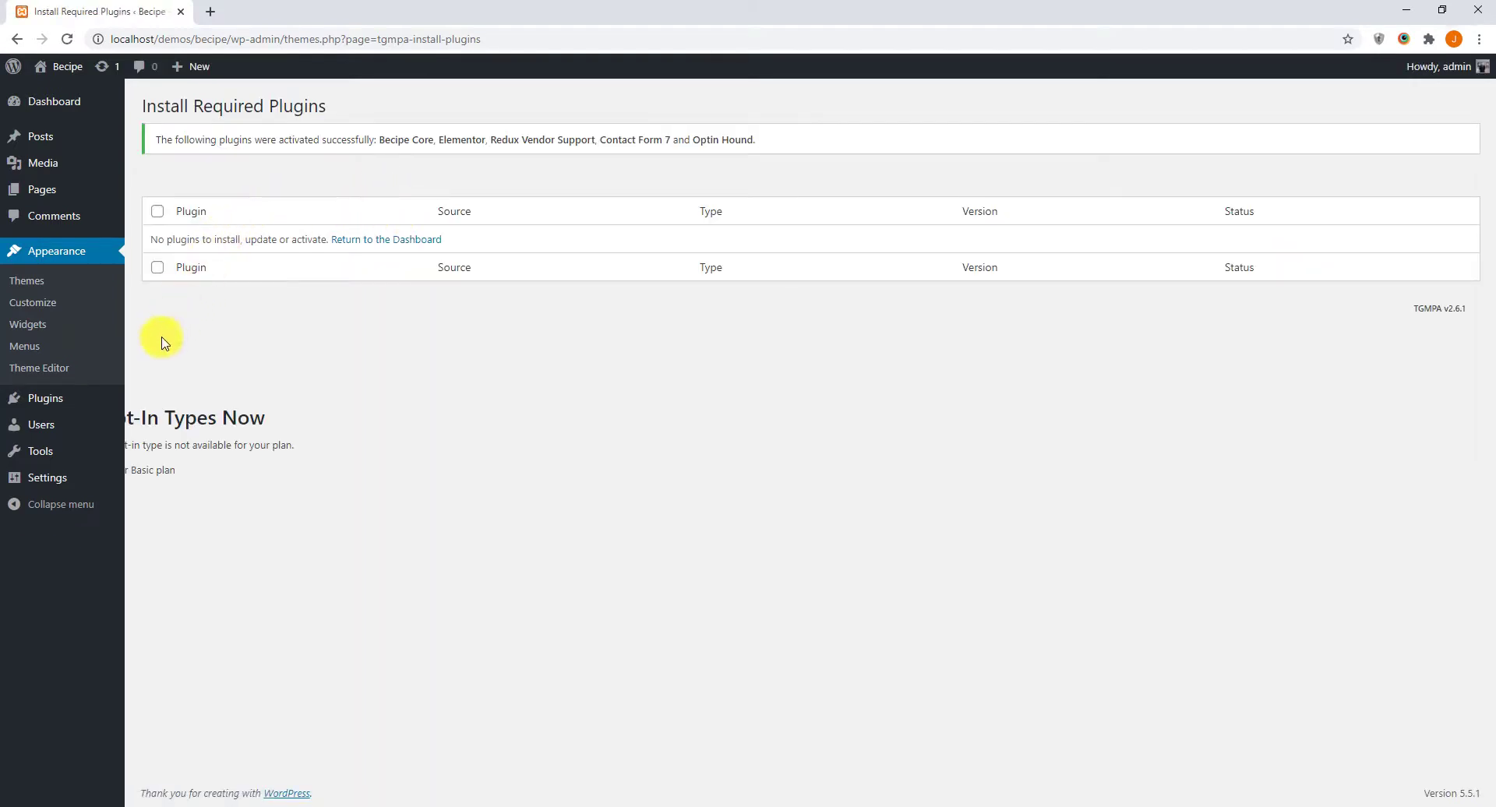
Open the Menus management page to check the site's existing menus
{"action": "mouse_move", "coordinate": [78, 399]}
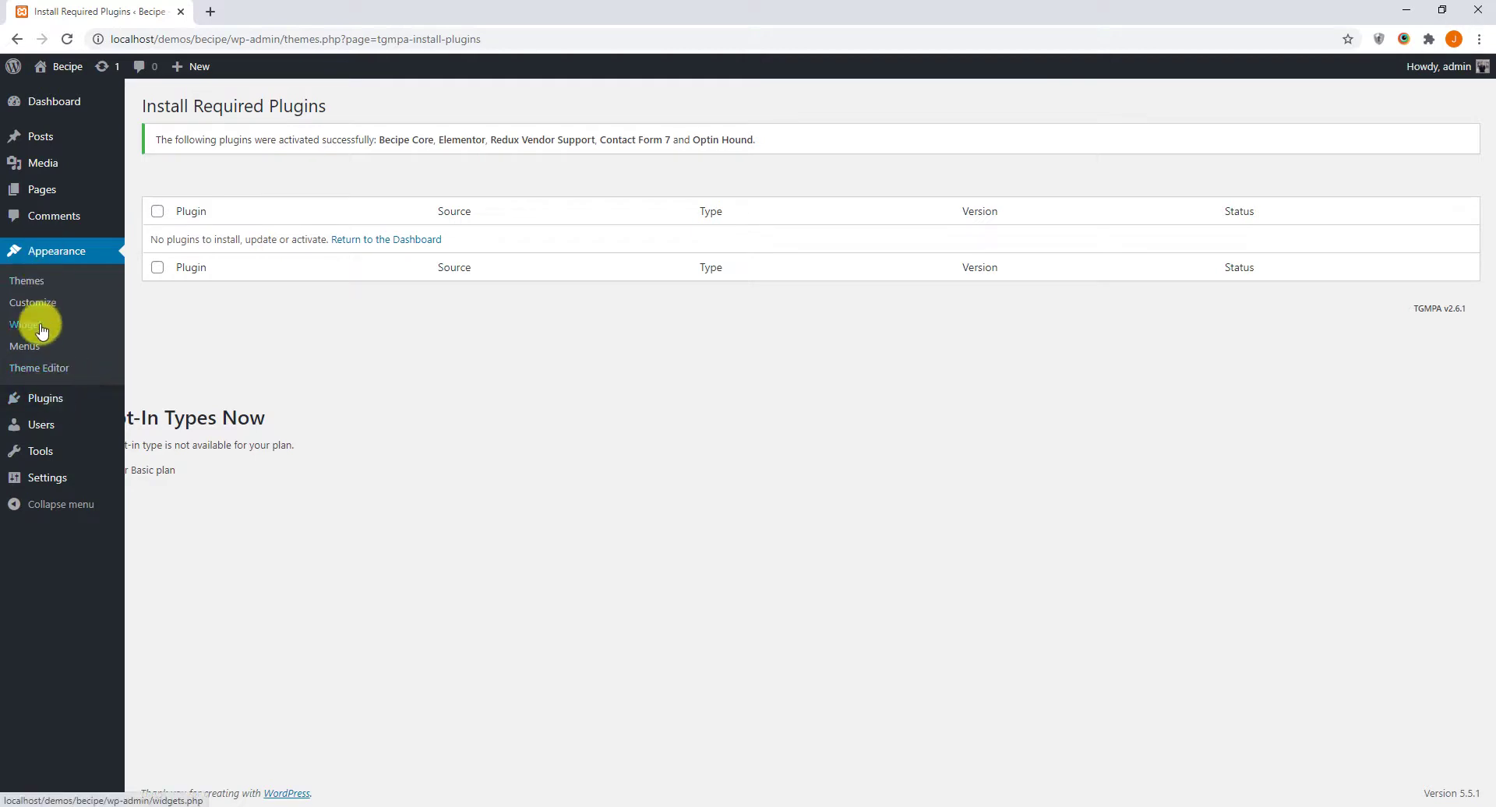
{"action": "left_click", "coordinate": [25, 346]}
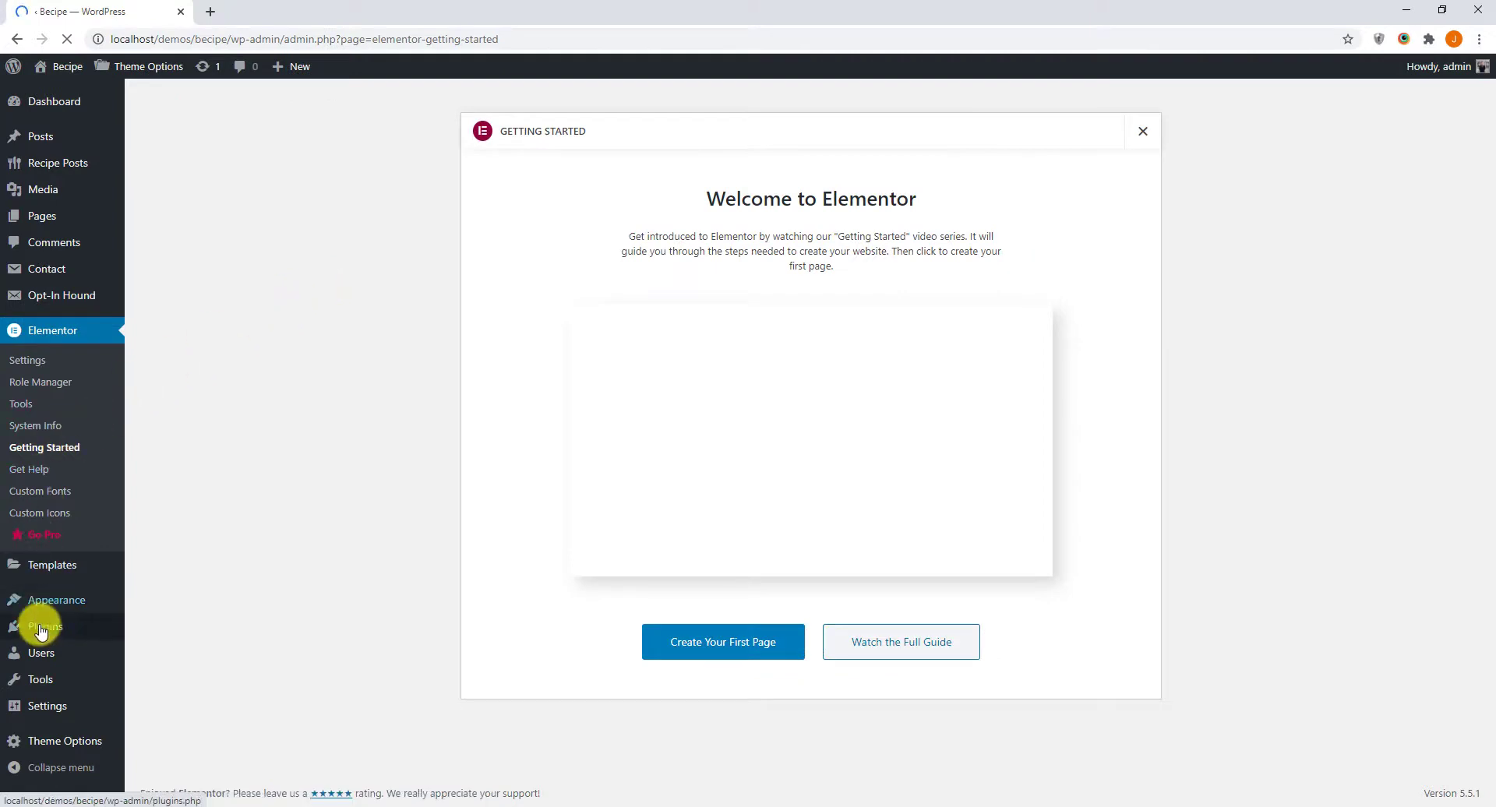
{"action": "mouse_move", "coordinate": [68, 605]}
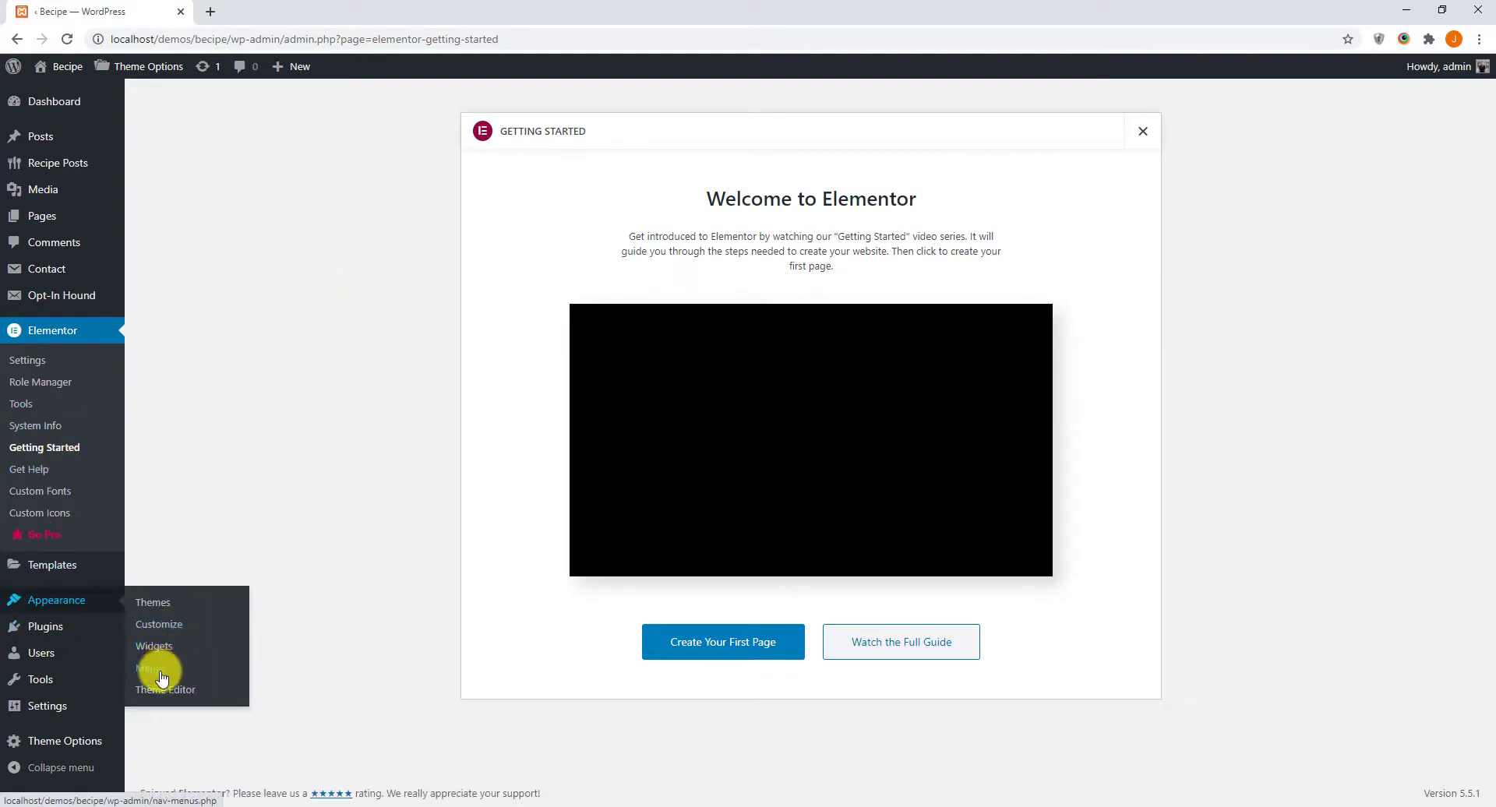
{"action": "left_click", "coordinate": [156, 668]}
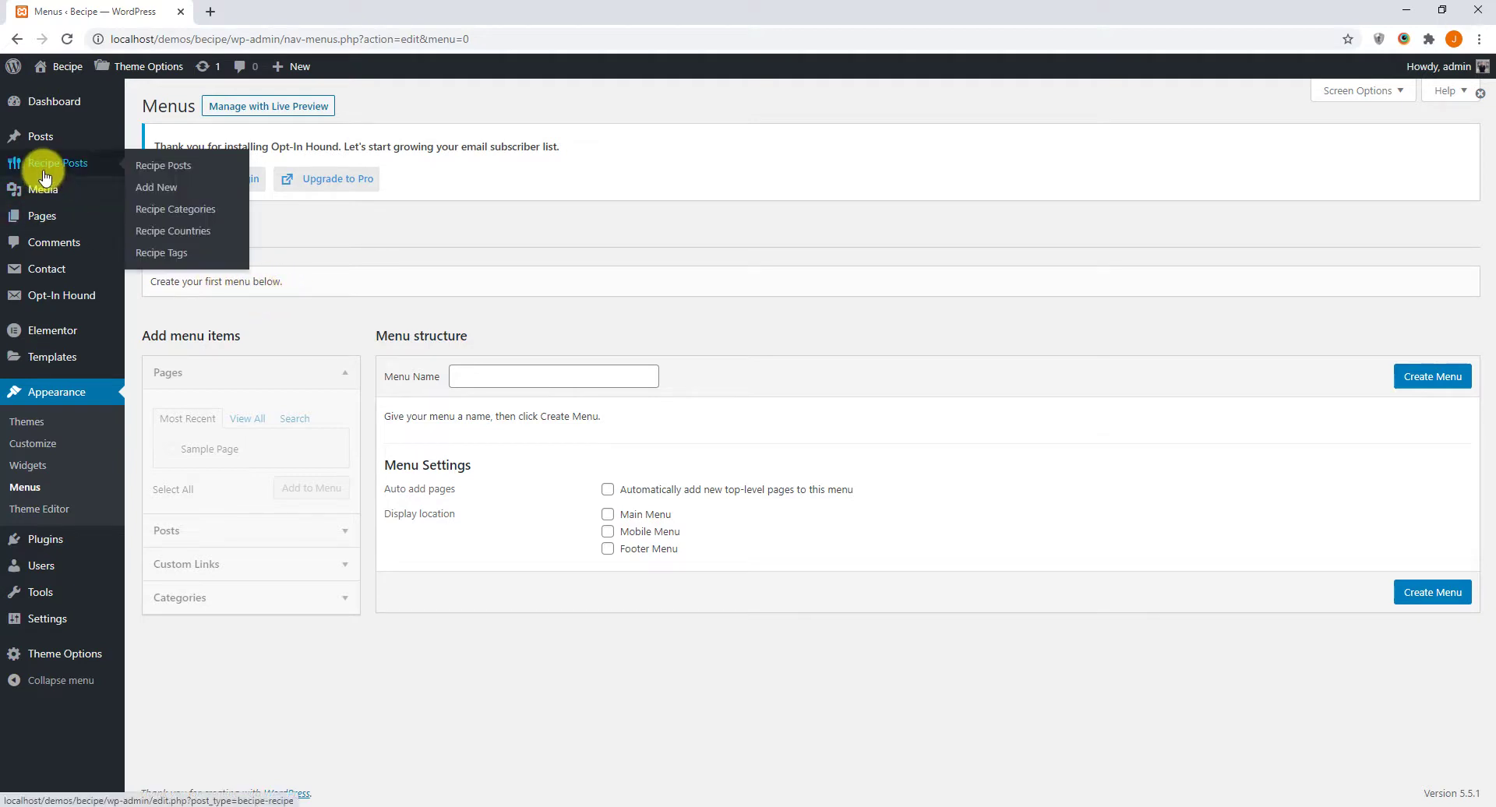
View the site's front end in a new browser tab, then return to the admin tab
{"action": "mouse_move", "coordinate": [64, 68]}
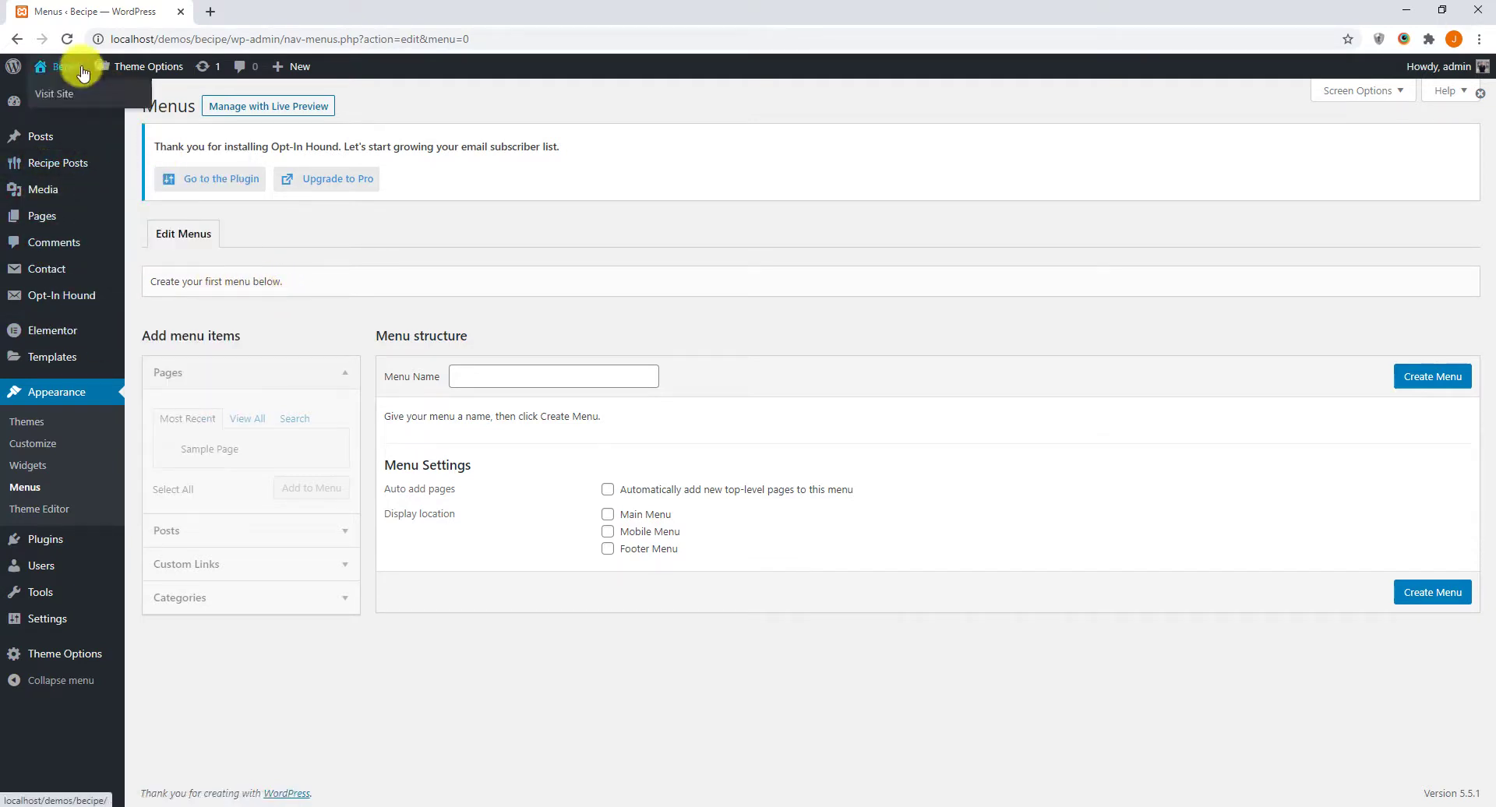
{"action": "middle_click", "coordinate": [69, 102]}
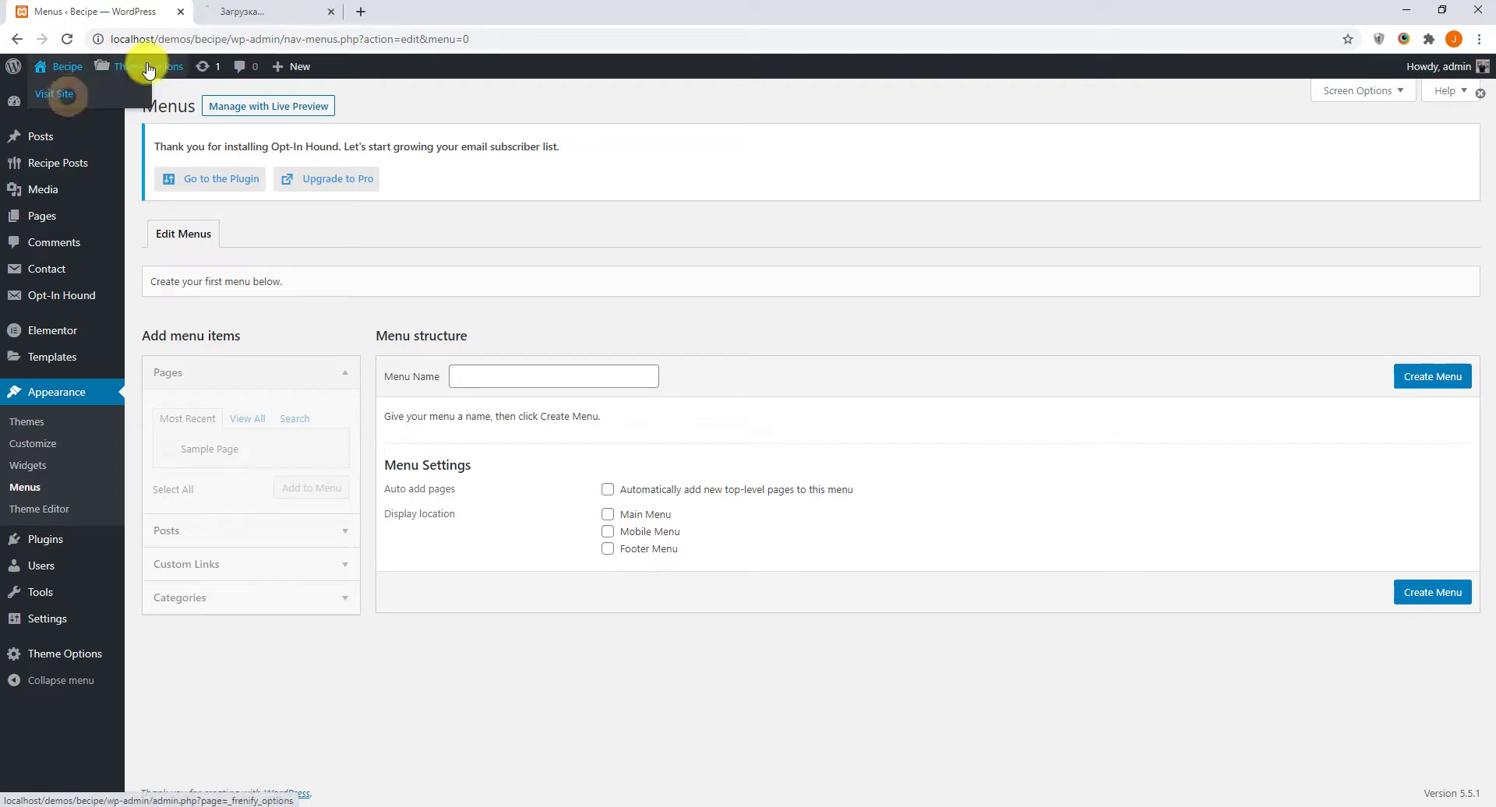
{"action": "left_click", "coordinate": [257, 12]}
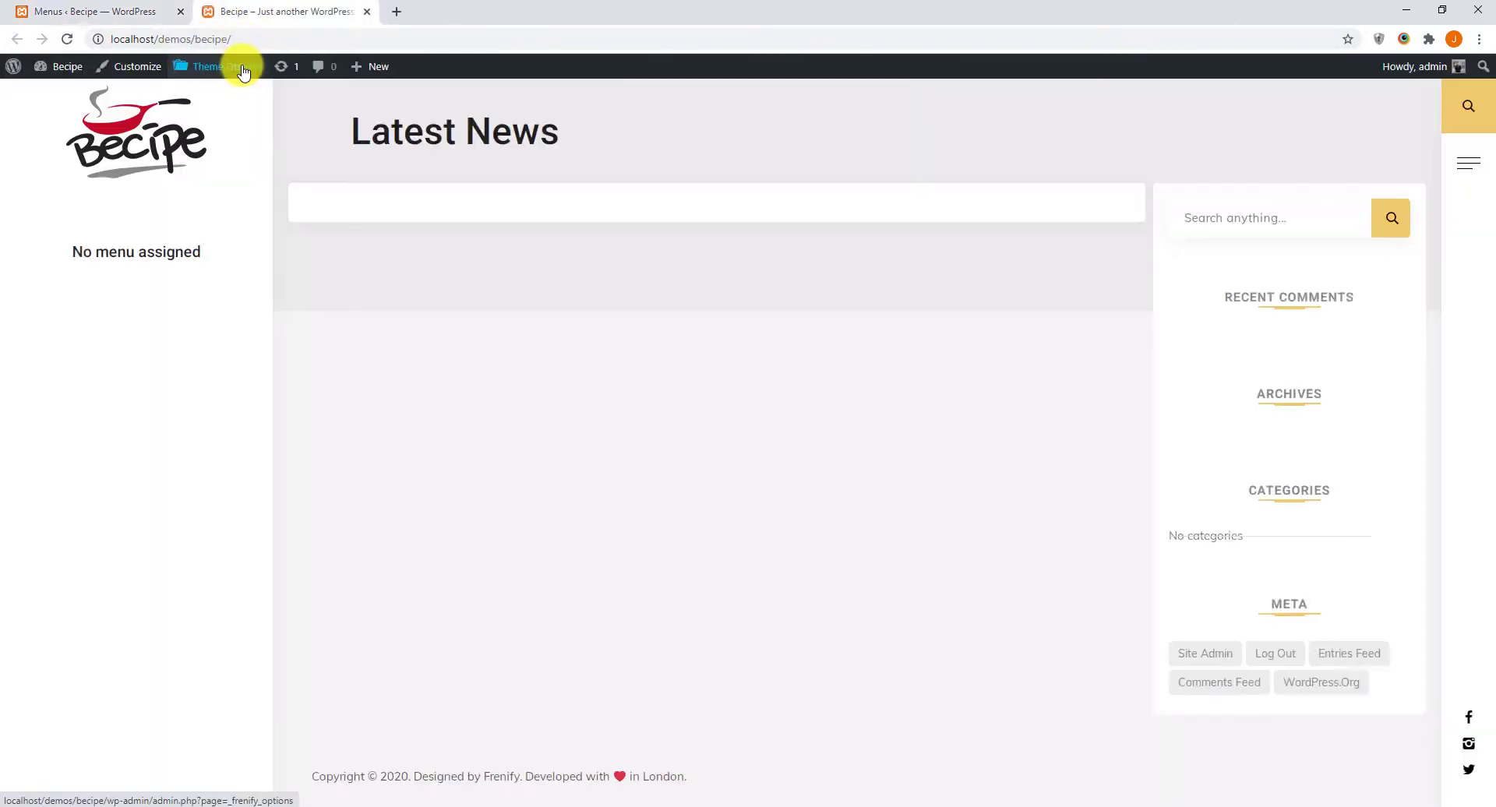
{"action": "left_click", "coordinate": [58, 12]}
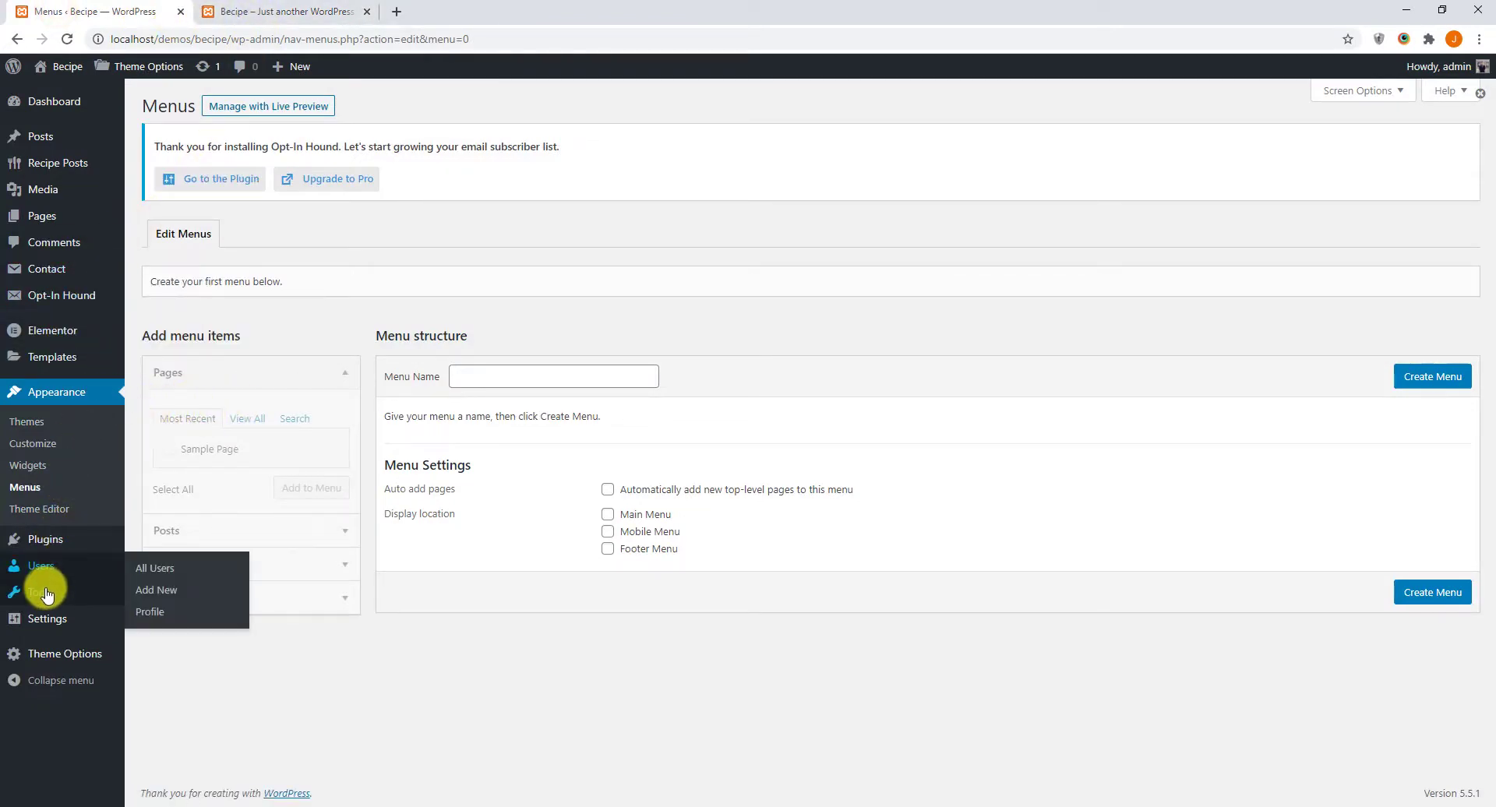
Install the WordPress importer from the Import tools and run it
{"action": "left_click", "coordinate": [160, 600]}
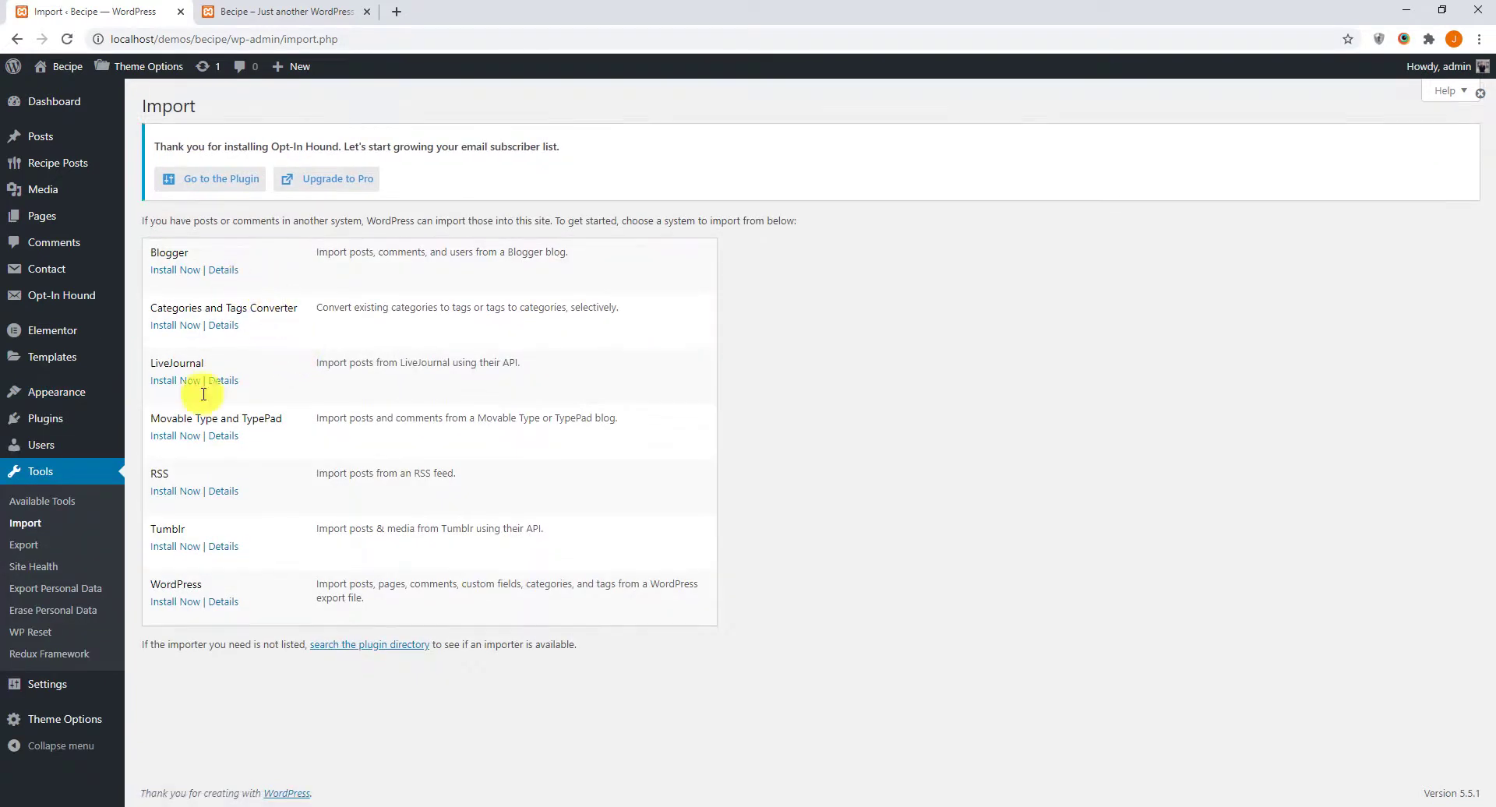
{"action": "left_click", "coordinate": [177, 606]}
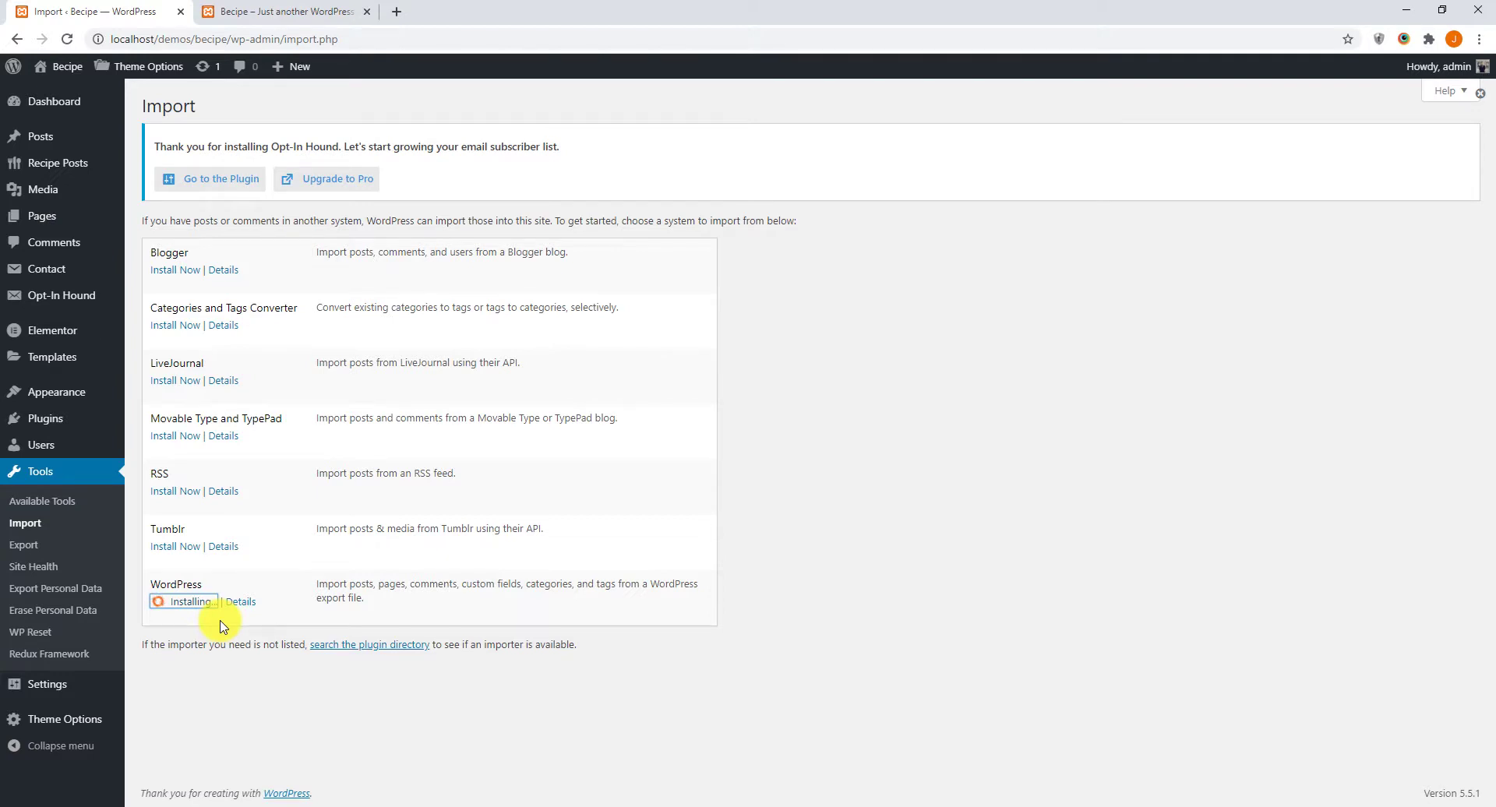
{"action": "left_click", "coordinate": [186, 646]}
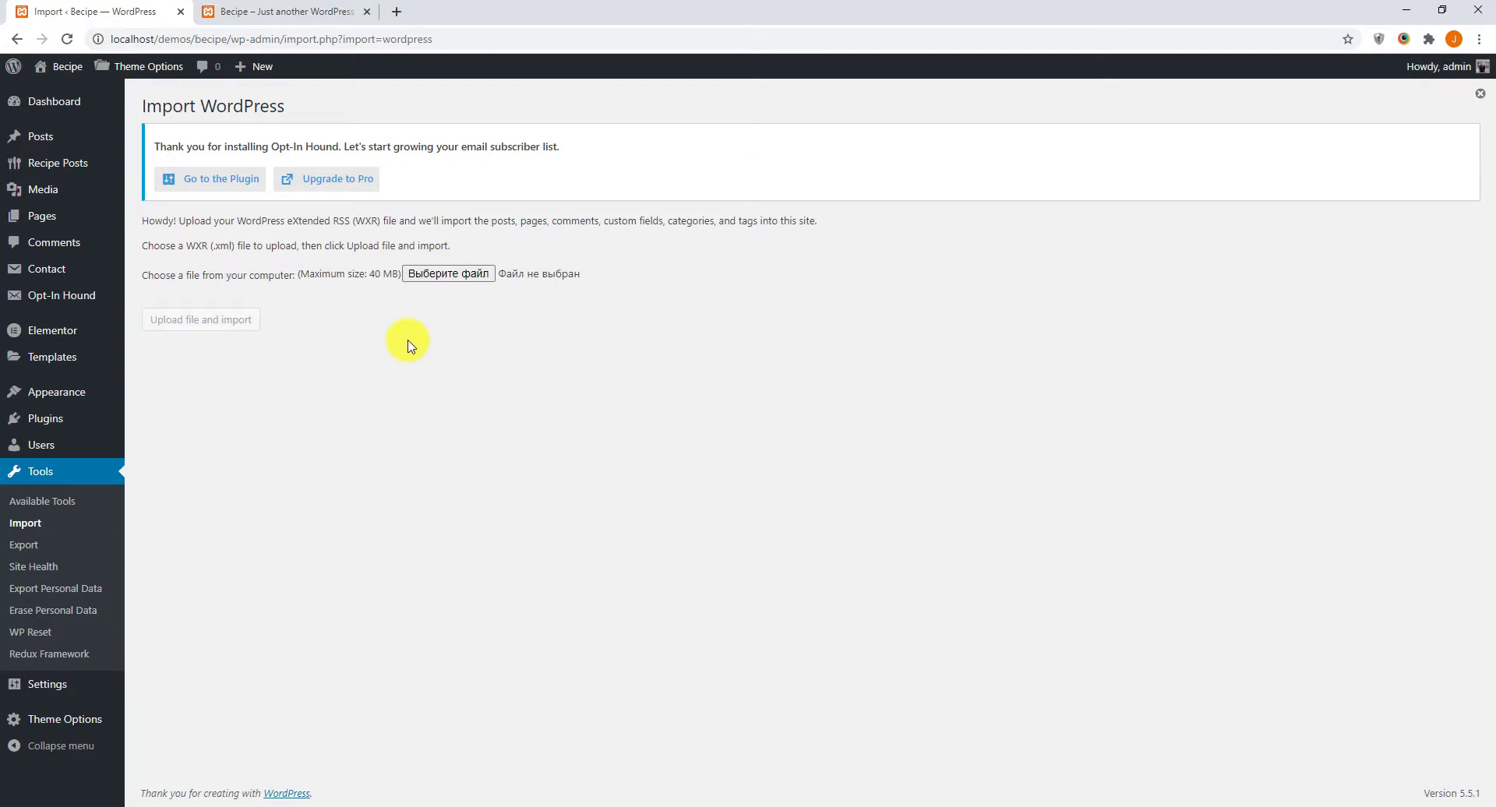
Choose the Becipe demo content file from the xml folder and upload it to the WordPress importer
{"action": "left_click", "coordinate": [597, 802]}
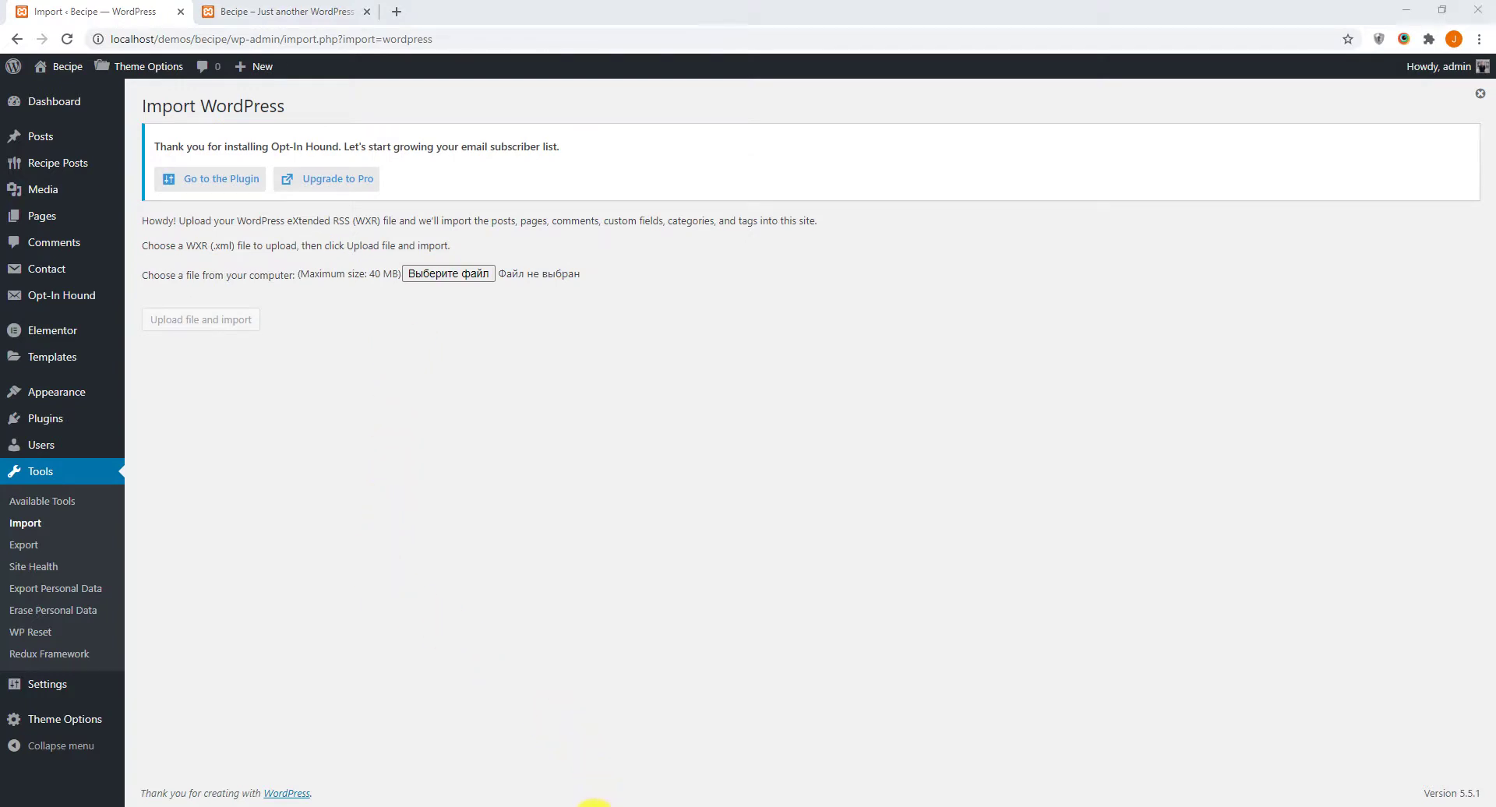
{"action": "double_click", "coordinate": [983, 442]}
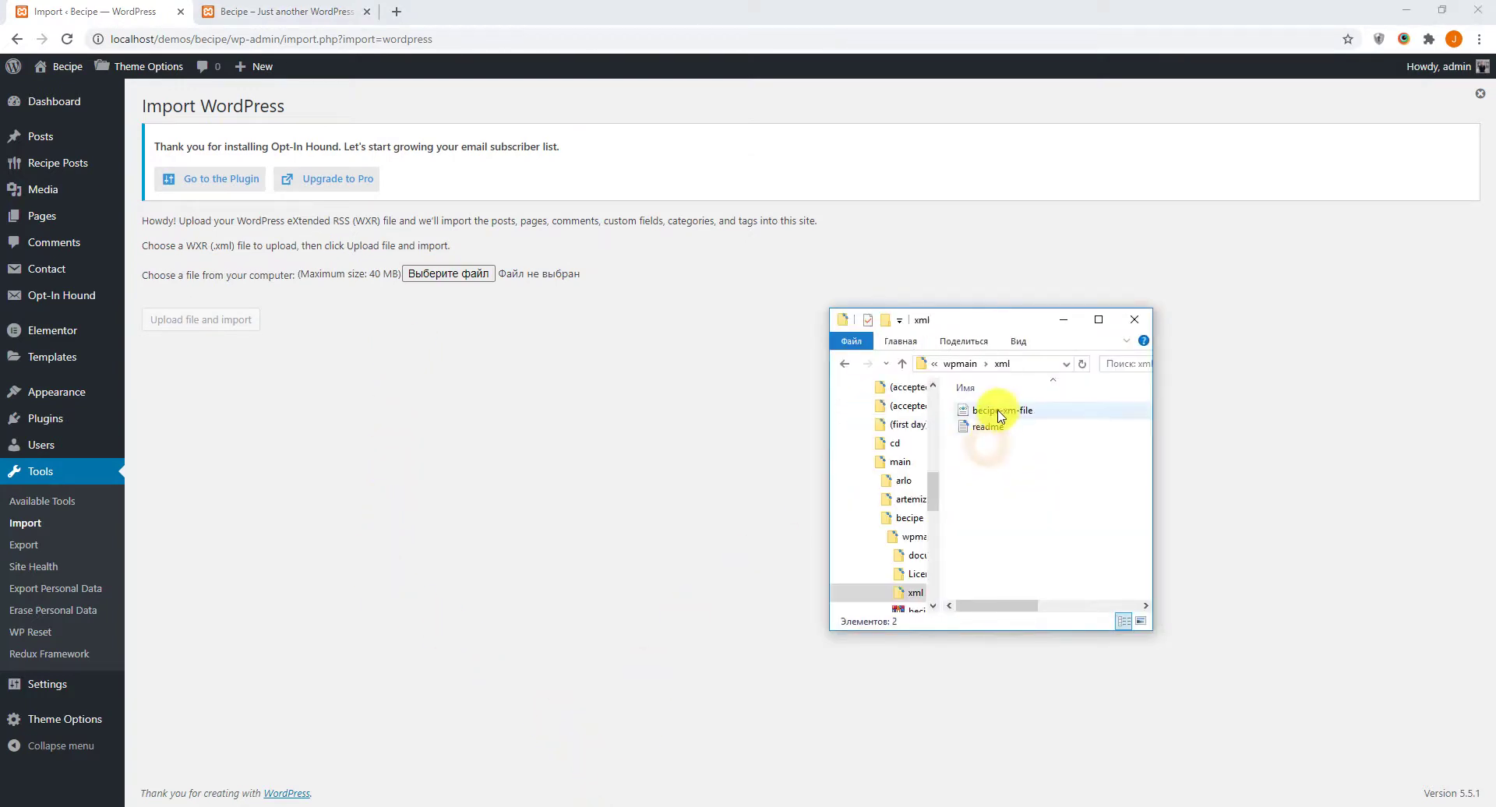
{"action": "left_click", "coordinate": [1013, 413]}
{"action": "left_click_drag", "start_coordinate": [1013, 413], "coordinate": [451, 273]}
{"action": "left_click", "coordinate": [224, 322]}
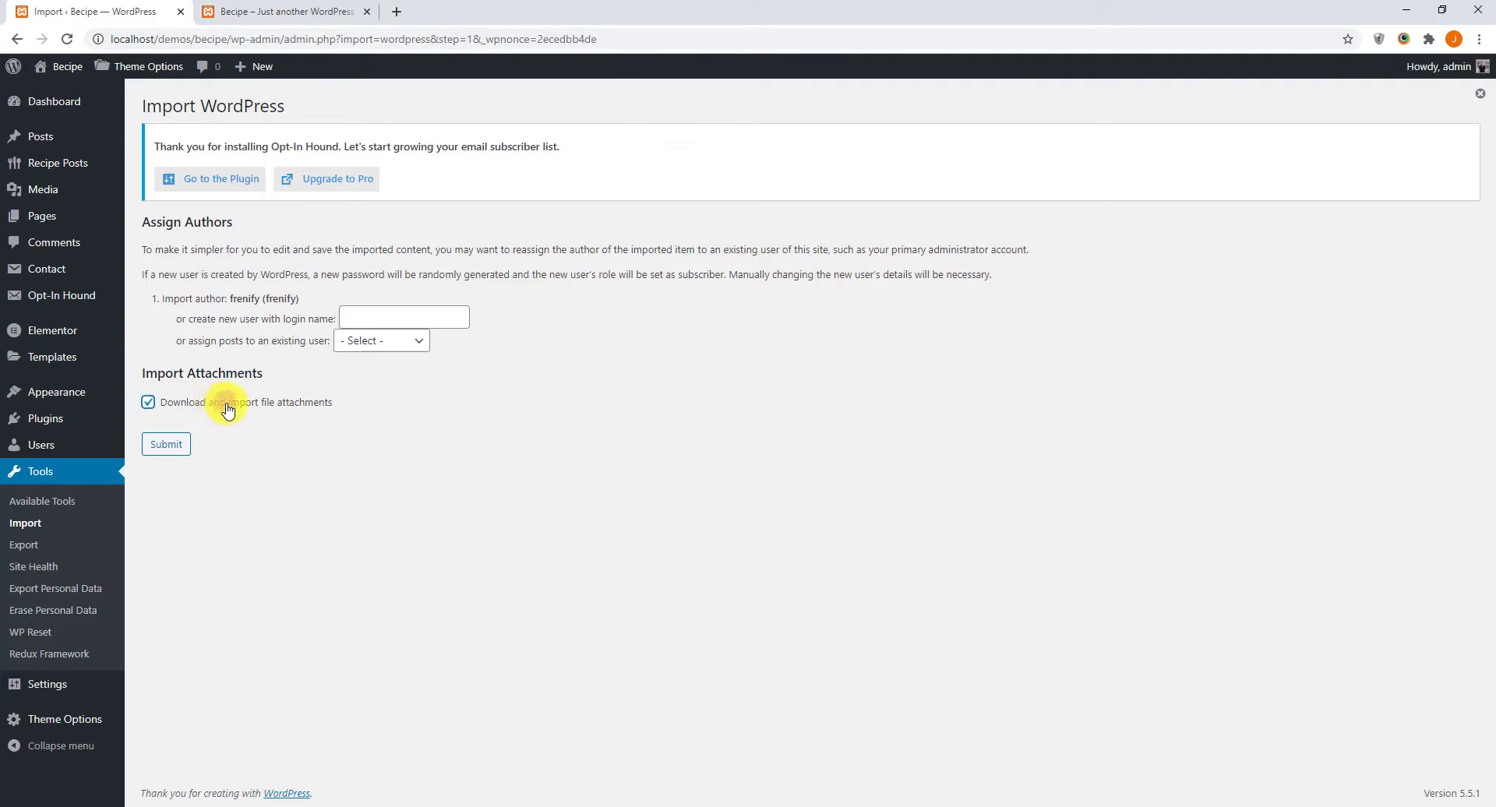
Assign the imported posts to the existing admin user and submit the import with file attachments included
{"action": "left_click", "coordinate": [377, 341]}
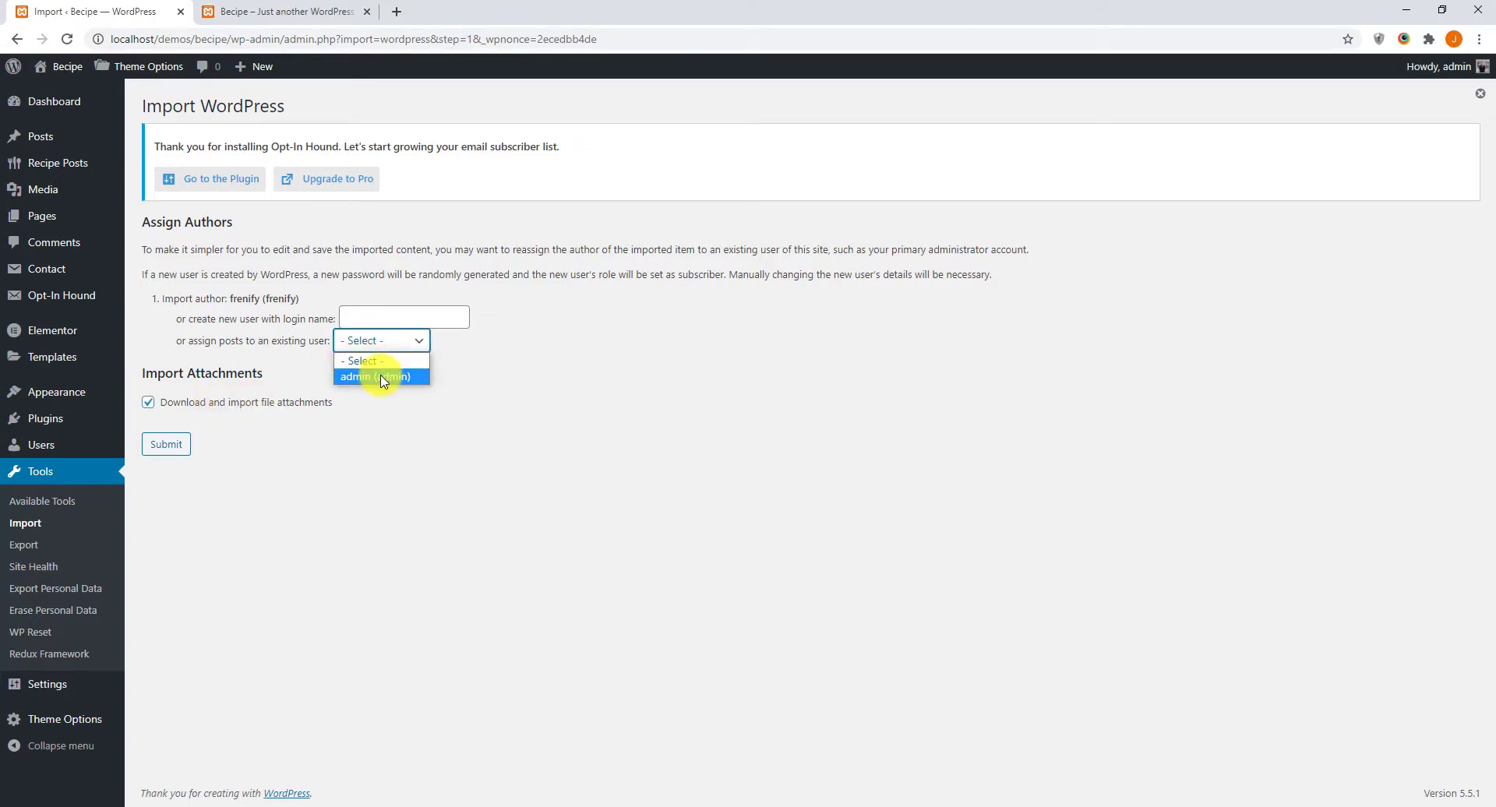
{"action": "left_click", "coordinate": [383, 377]}
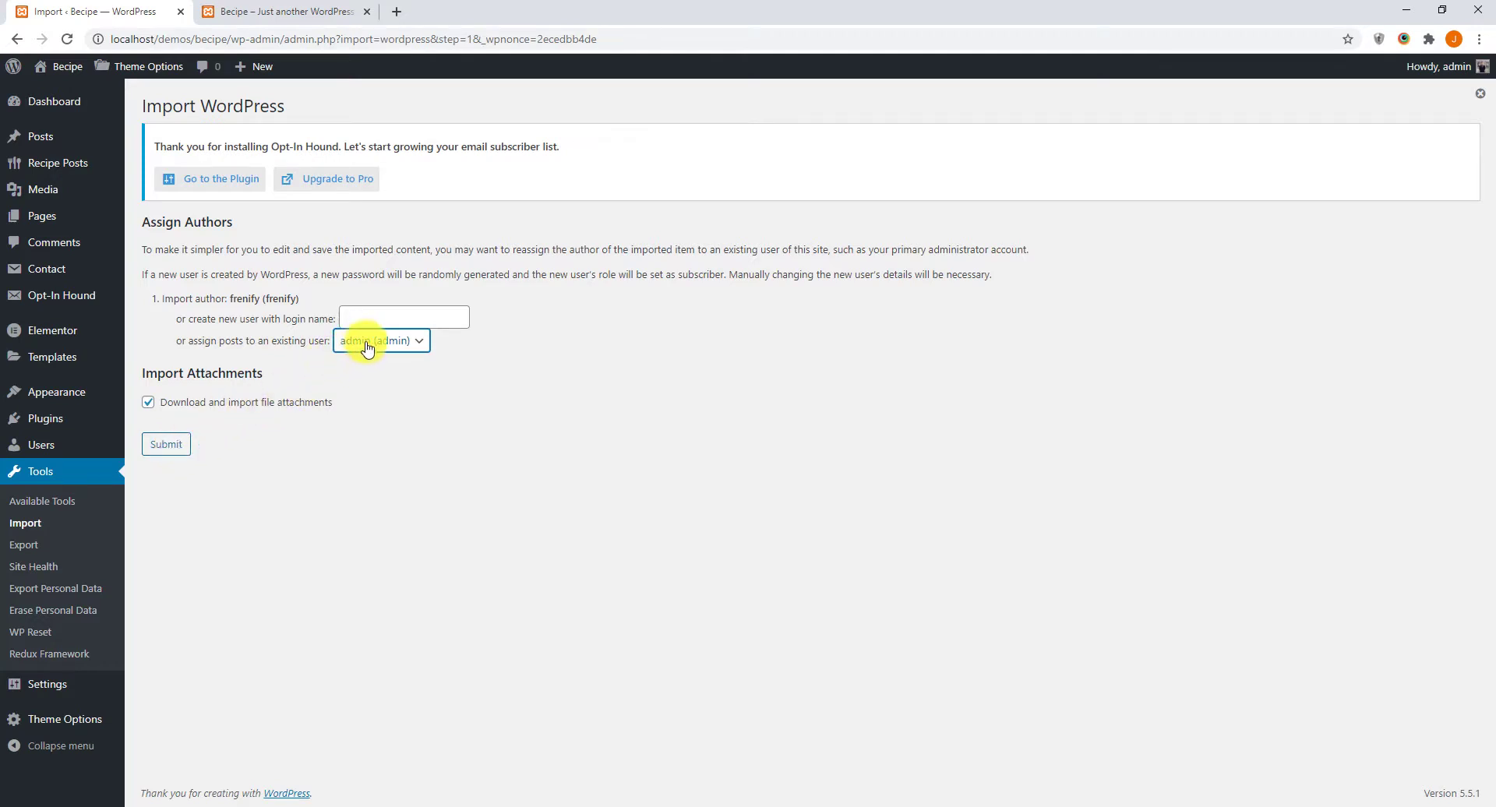
{"action": "left_click", "coordinate": [178, 451]}
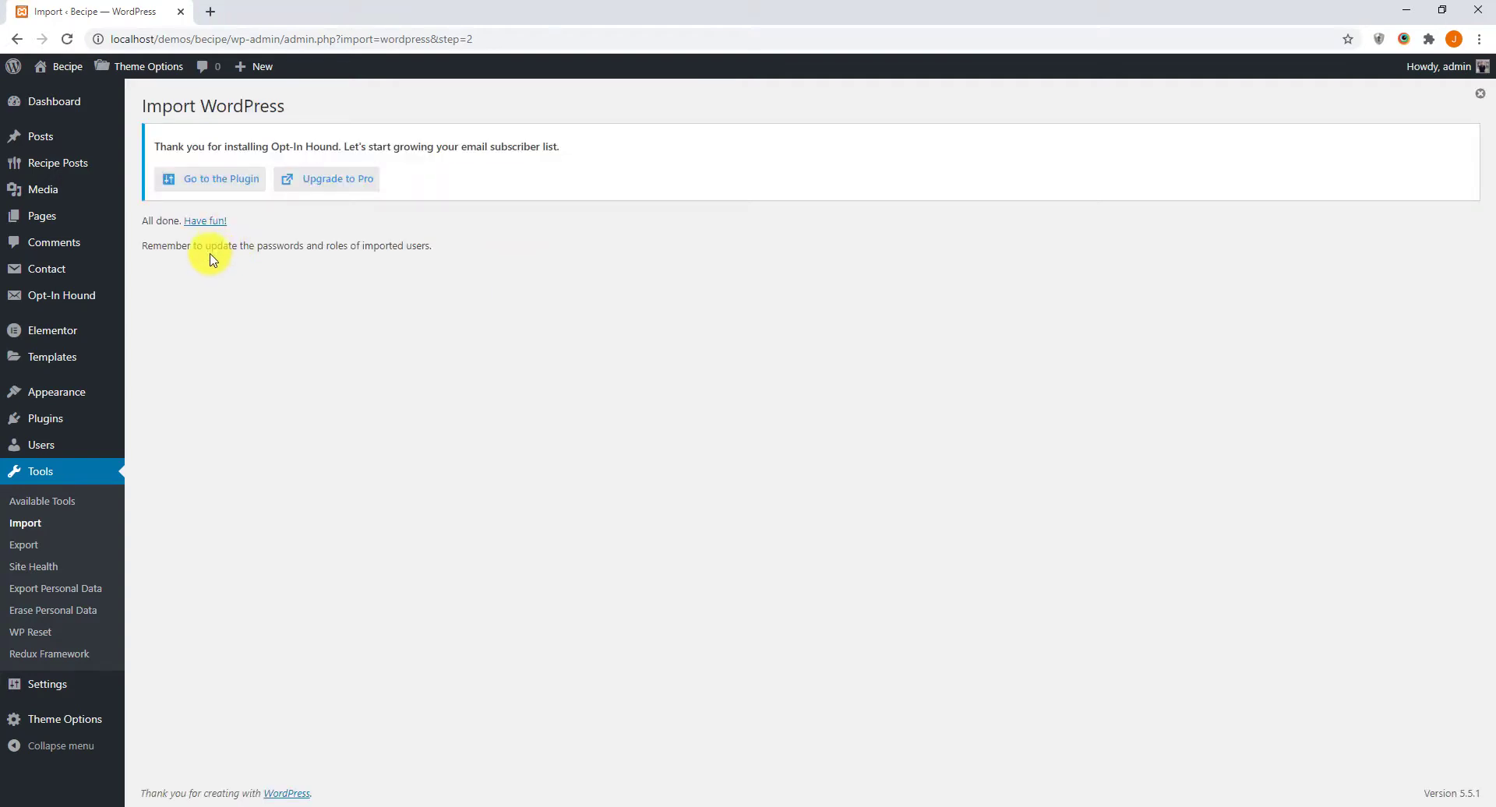
Set the Footer Menu's display location to Footer Menu and save the menu
{"action": "mouse_move", "coordinate": [60, 393]}
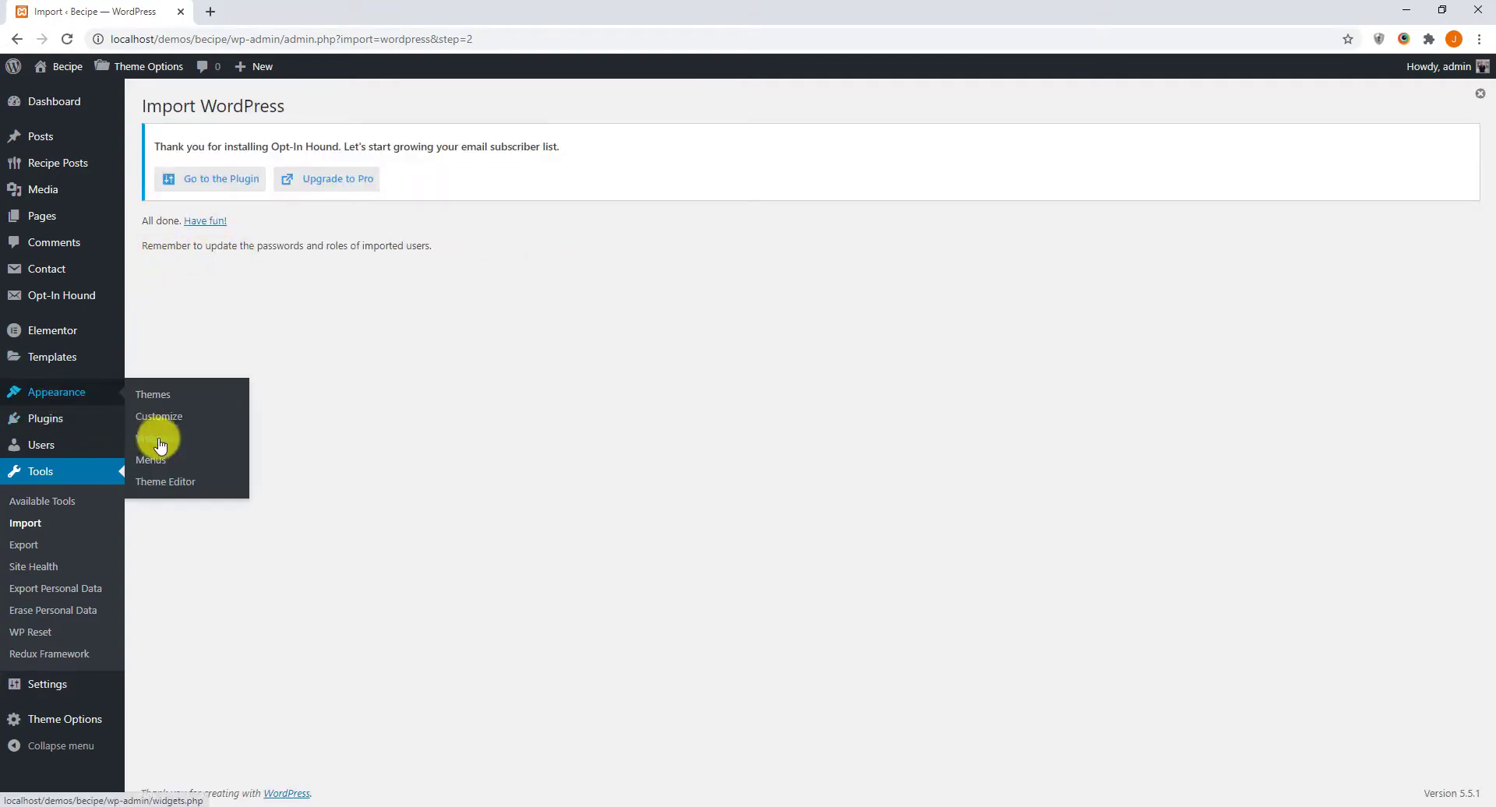
{"action": "left_click", "coordinate": [156, 458]}
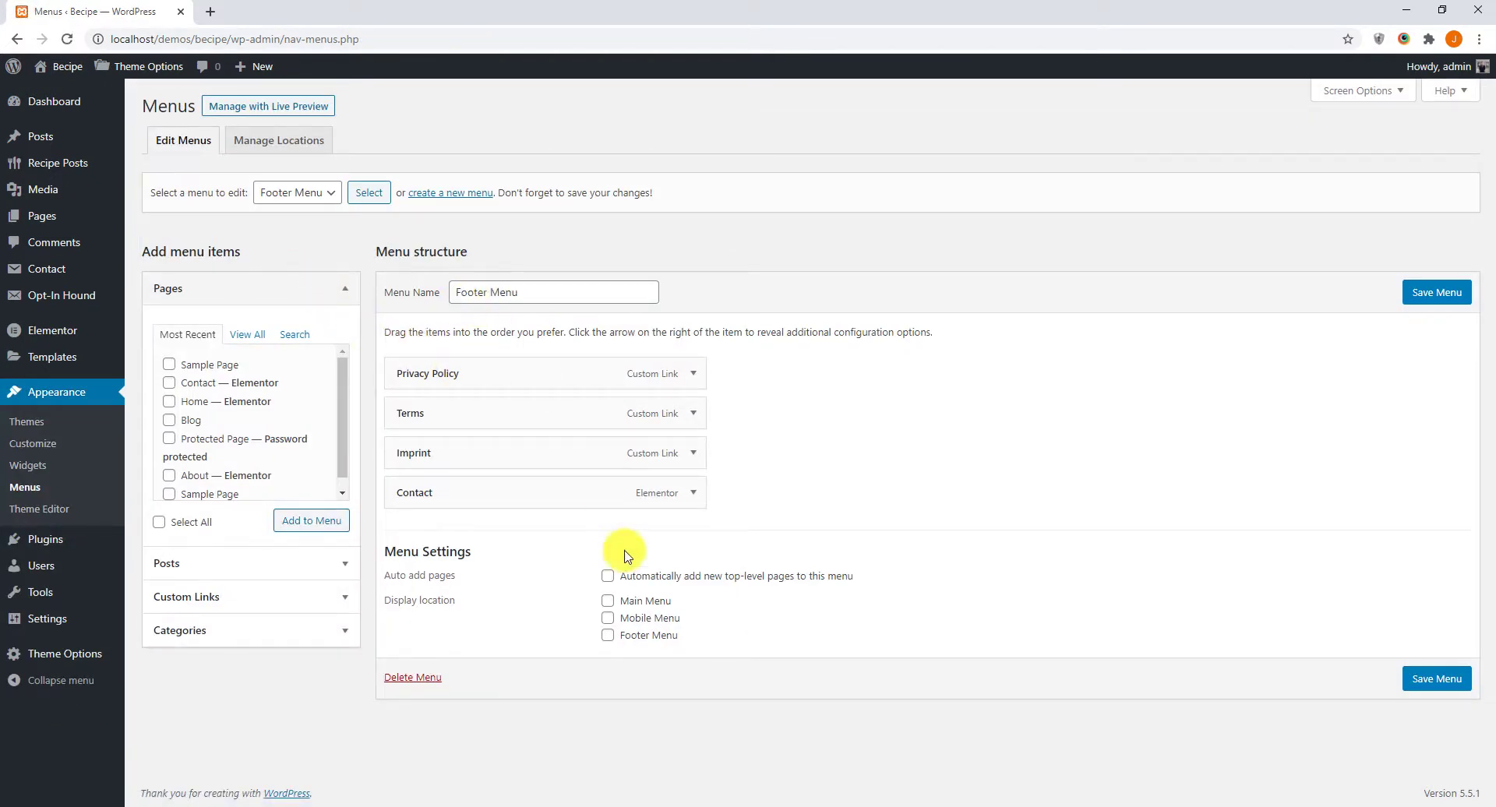
{"action": "left_click", "coordinate": [609, 635]}
{"action": "left_click", "coordinate": [1432, 304]}
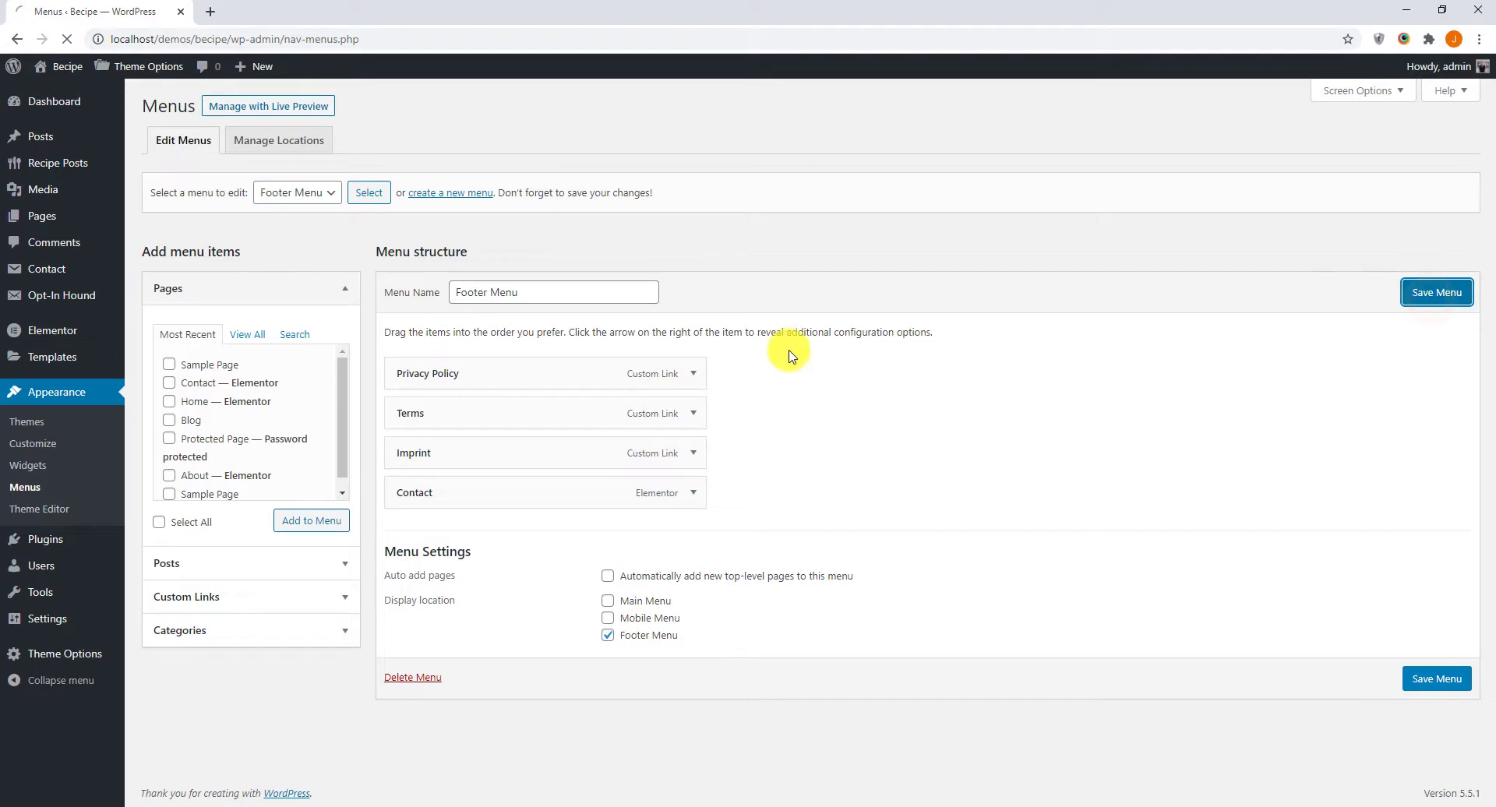
Select Main Menu for editing, assign it to the Main Menu and Mobile Menu locations, and save it
{"action": "left_click", "coordinate": [343, 248]}
{"action": "left_click", "coordinate": [324, 273]}
{"action": "left_click", "coordinate": [439, 239]}
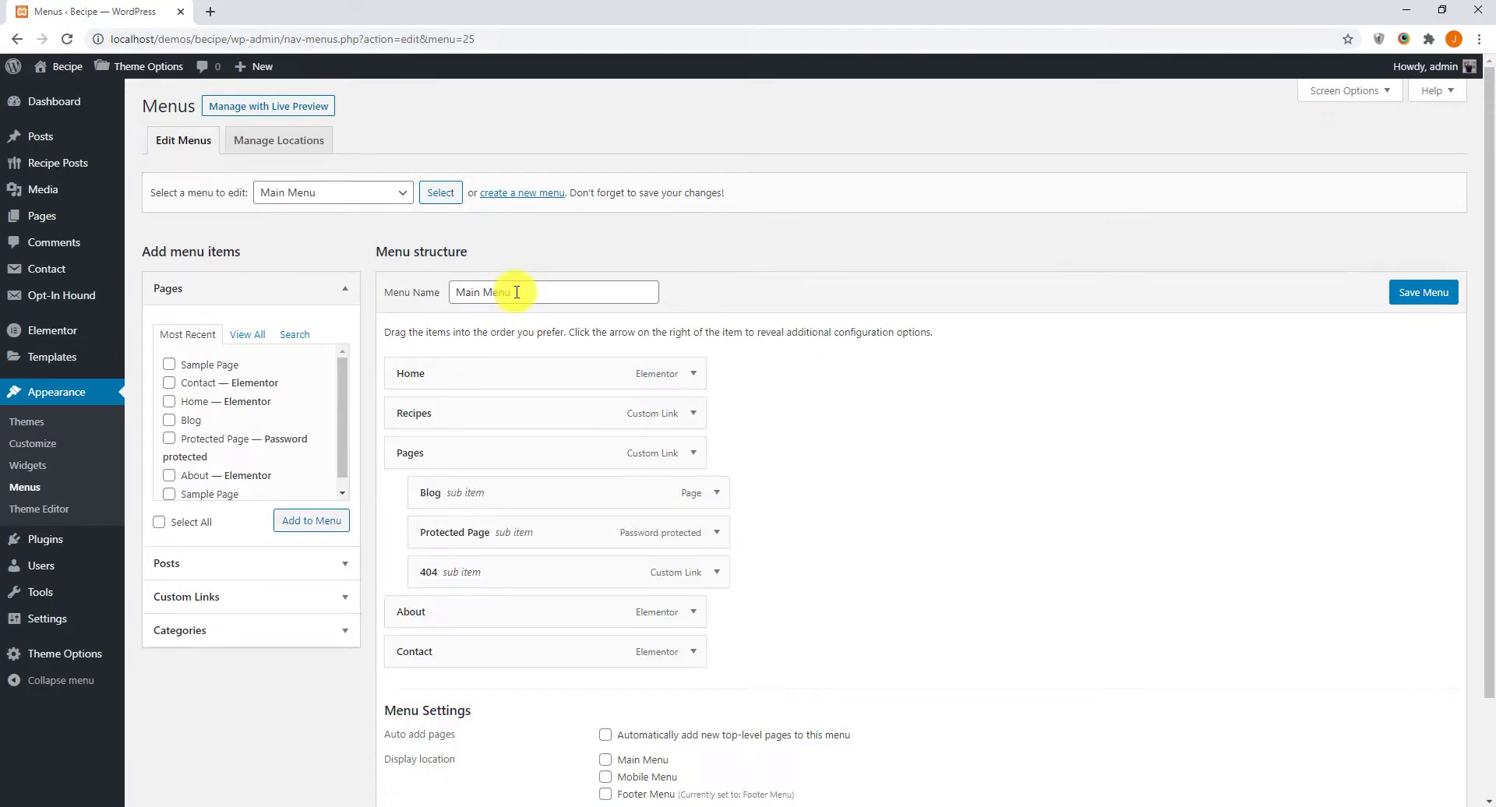
{"action": "scroll", "coordinate": [857, 537], "scroll_direction": "down", "scroll_amount": 2}
{"action": "left_click", "coordinate": [636, 659]}
{"action": "scroll", "coordinate": [885, 499], "scroll_direction": "up", "scroll_amount": 2}
{"action": "left_click", "coordinate": [1415, 293]}
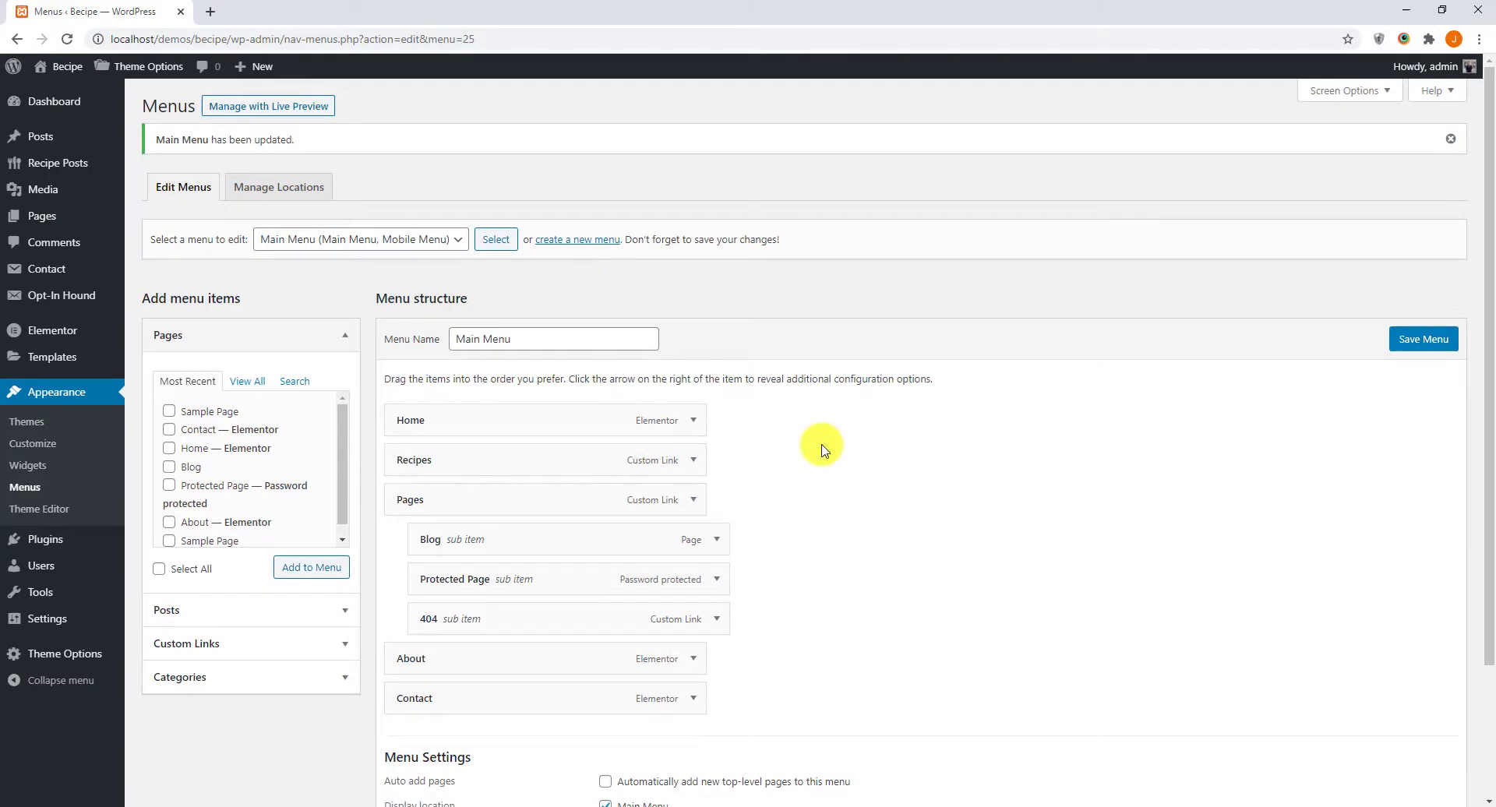
Set the permalink structure to Post name and save the changes
{"action": "mouse_move", "coordinate": [54, 620]}
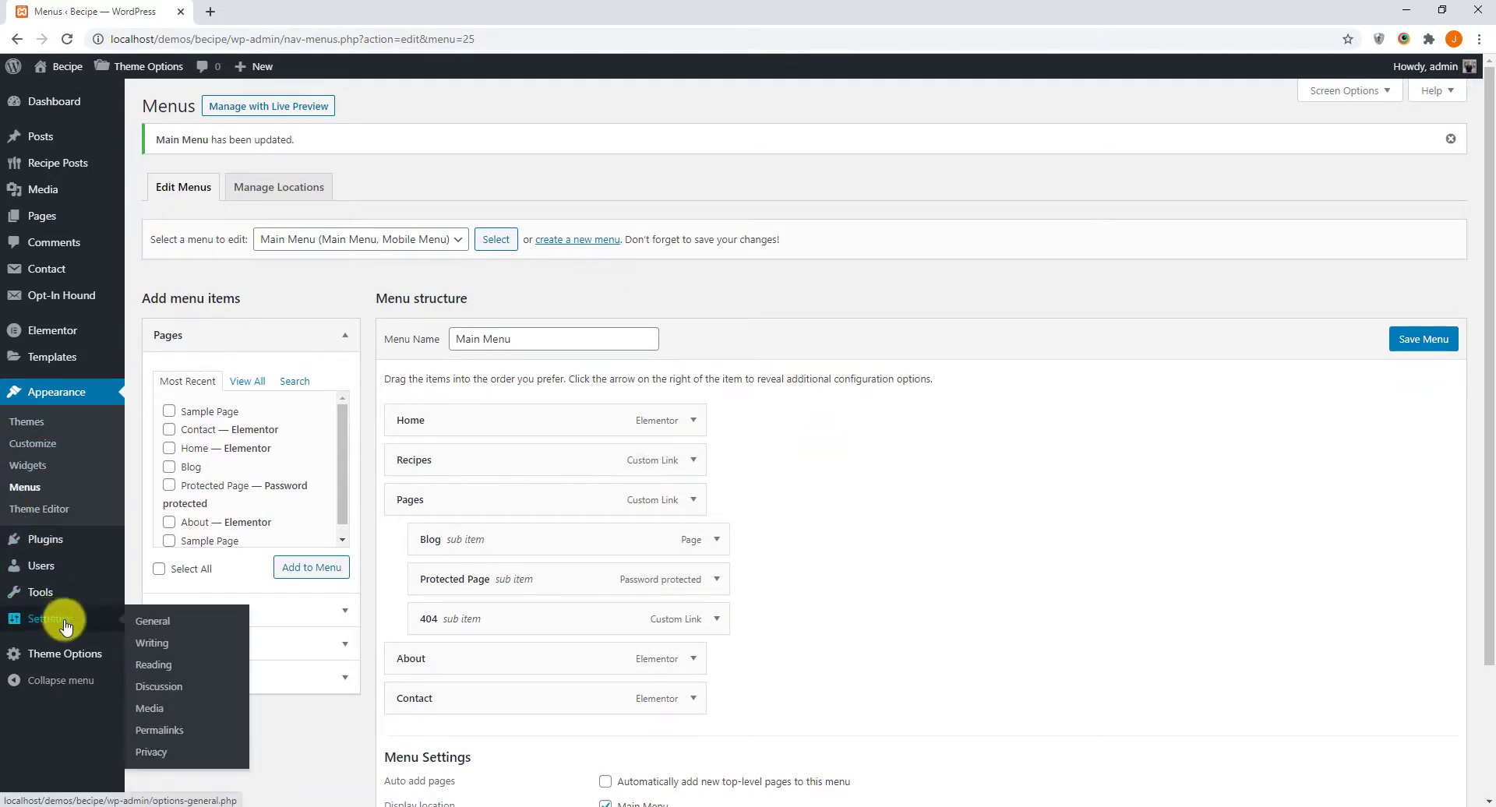
{"action": "left_click", "coordinate": [160, 730]}
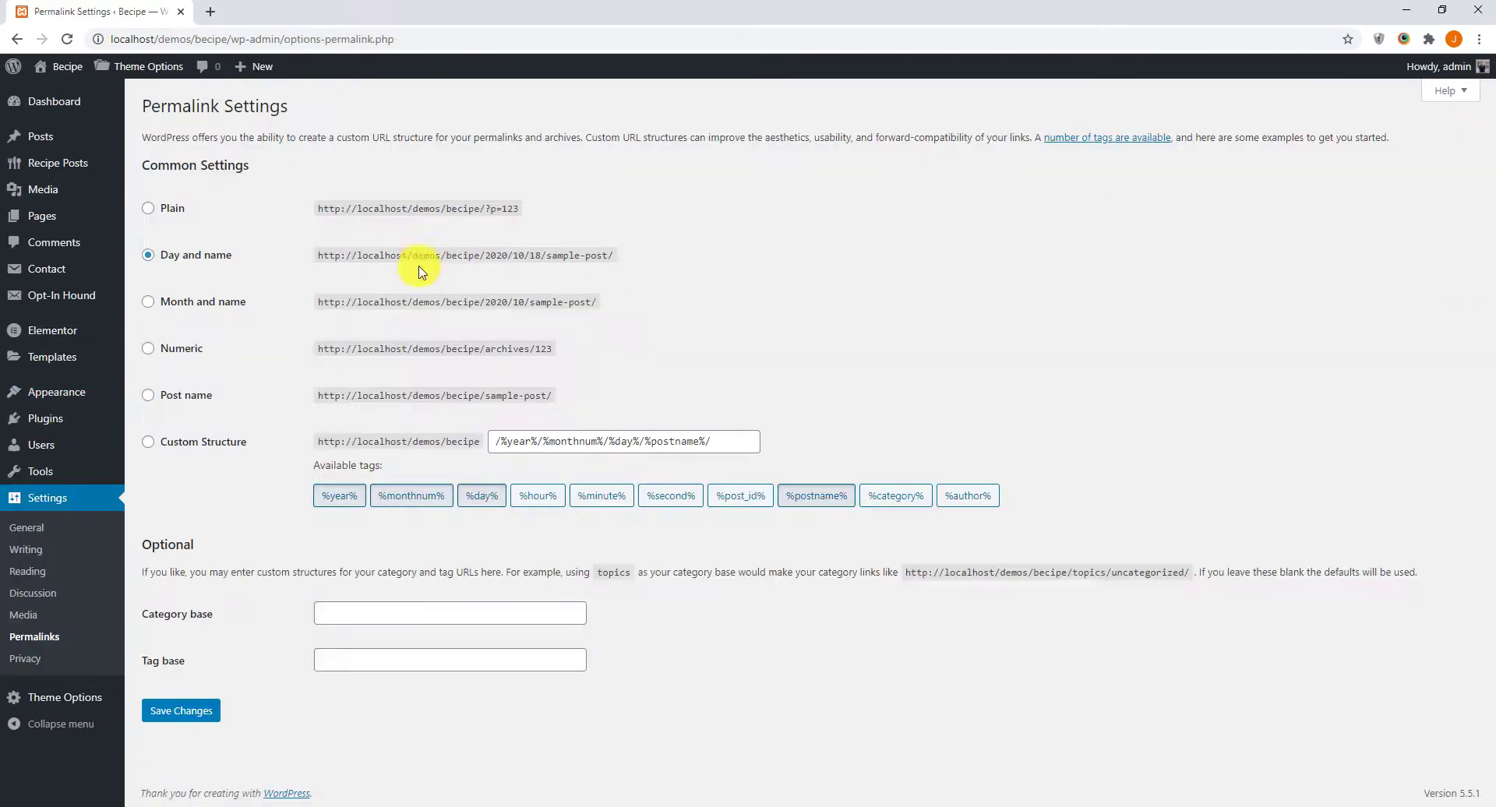
{"action": "left_click", "coordinate": [151, 397]}
{"action": "left_click", "coordinate": [181, 709]}
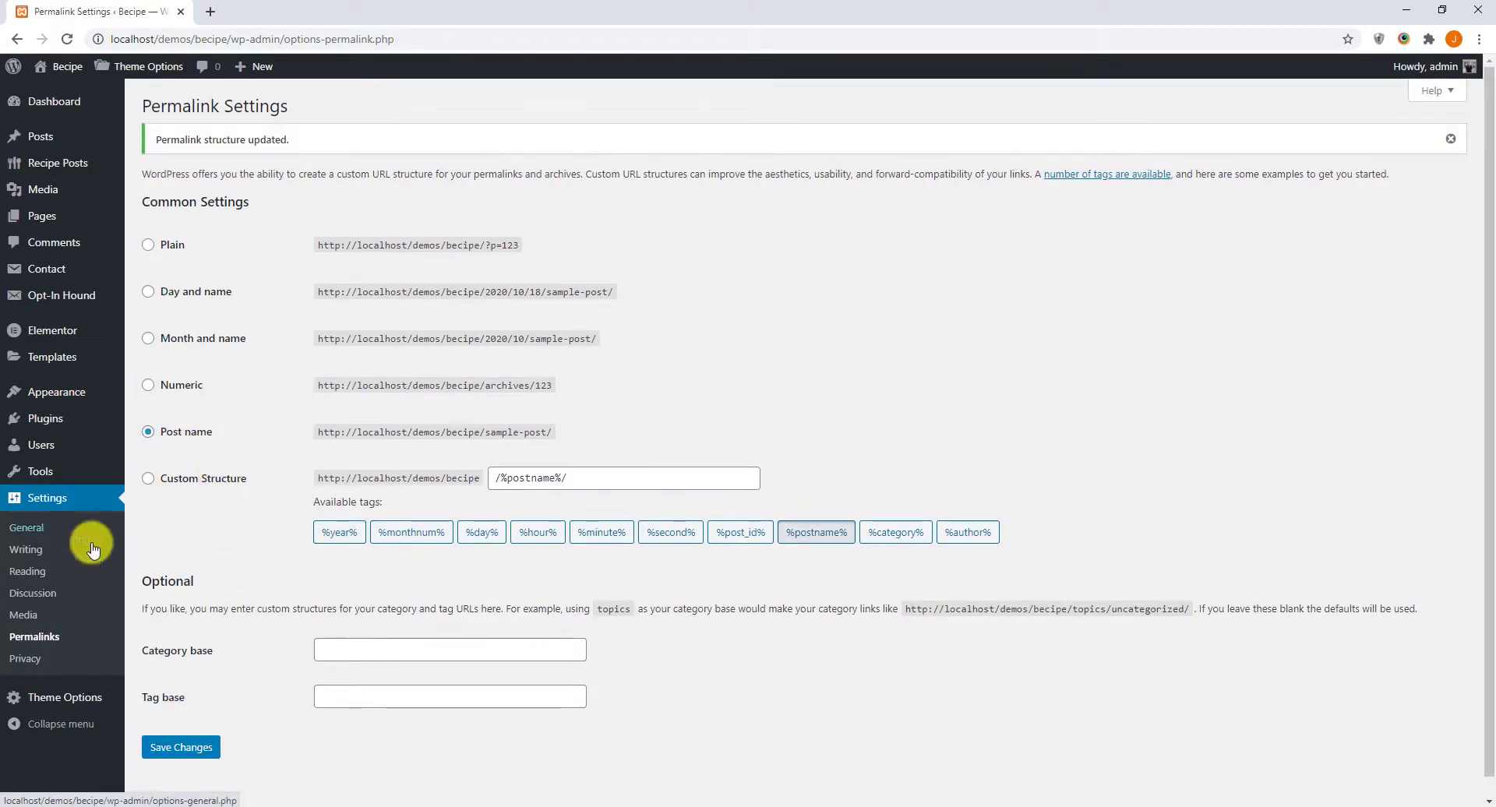
Set the site homepage to the static page Home in the Reading settings and save the changes
{"action": "left_click", "coordinate": [28, 572]}
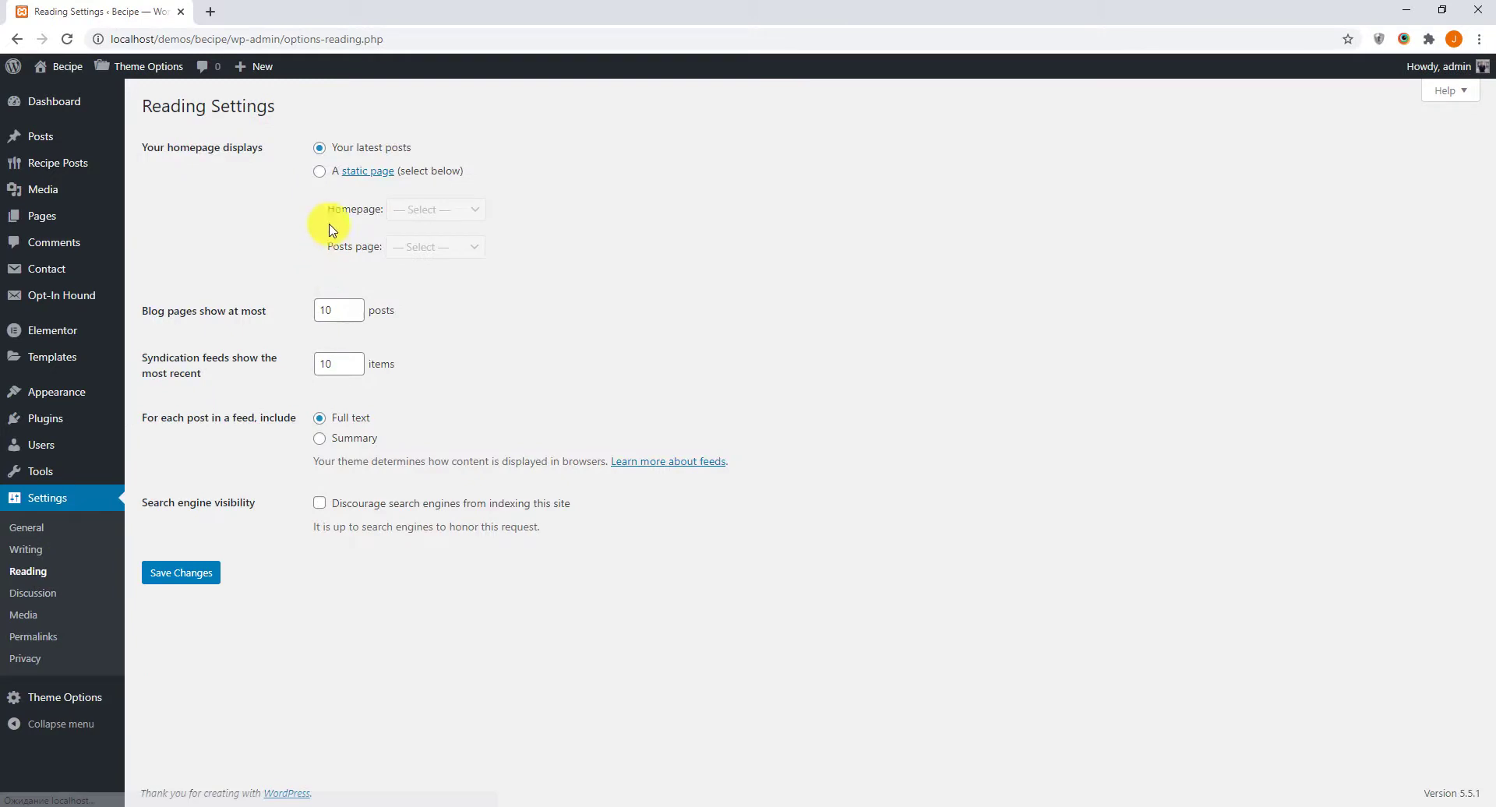
{"action": "left_click", "coordinate": [320, 171]}
{"action": "left_click", "coordinate": [442, 209]}
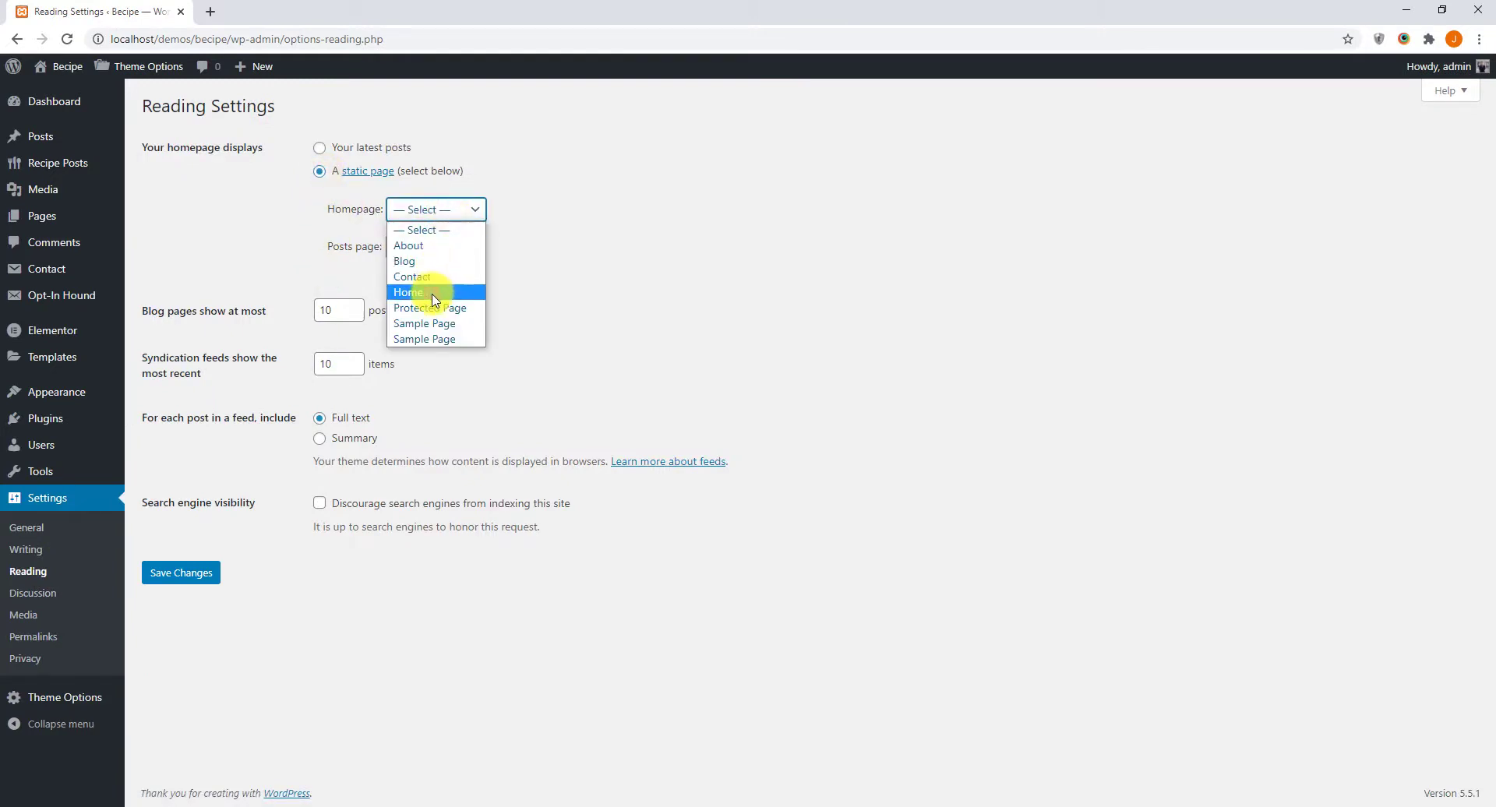
{"action": "left_click", "coordinate": [432, 292]}
{"action": "left_click", "coordinate": [187, 573]}
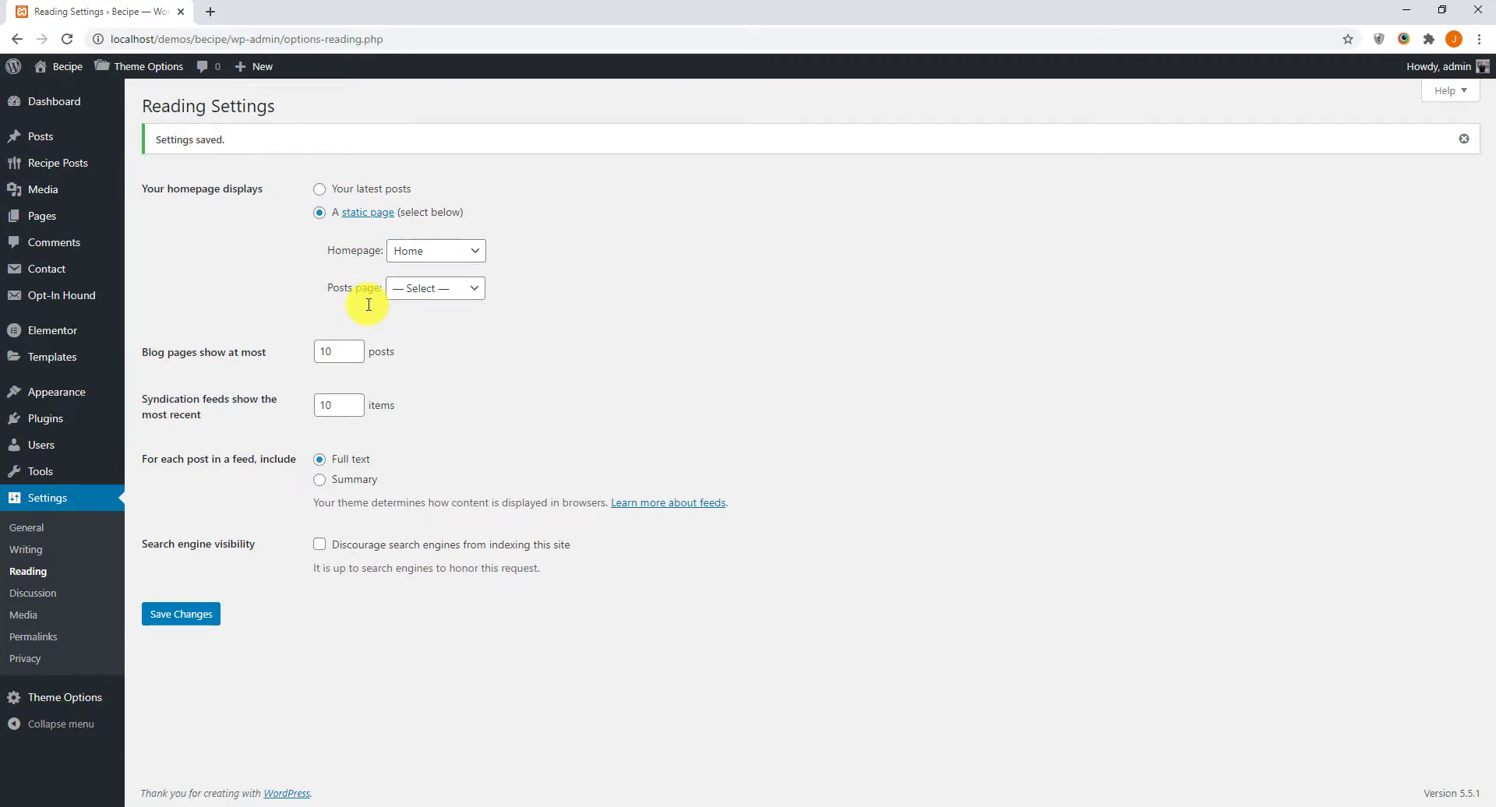
Open the theme's Import / Export options and copy the theme options link from the readme file in the xml folder
{"action": "mouse_move", "coordinate": [73, 696]}
{"action": "left_click", "coordinate": [178, 732]}
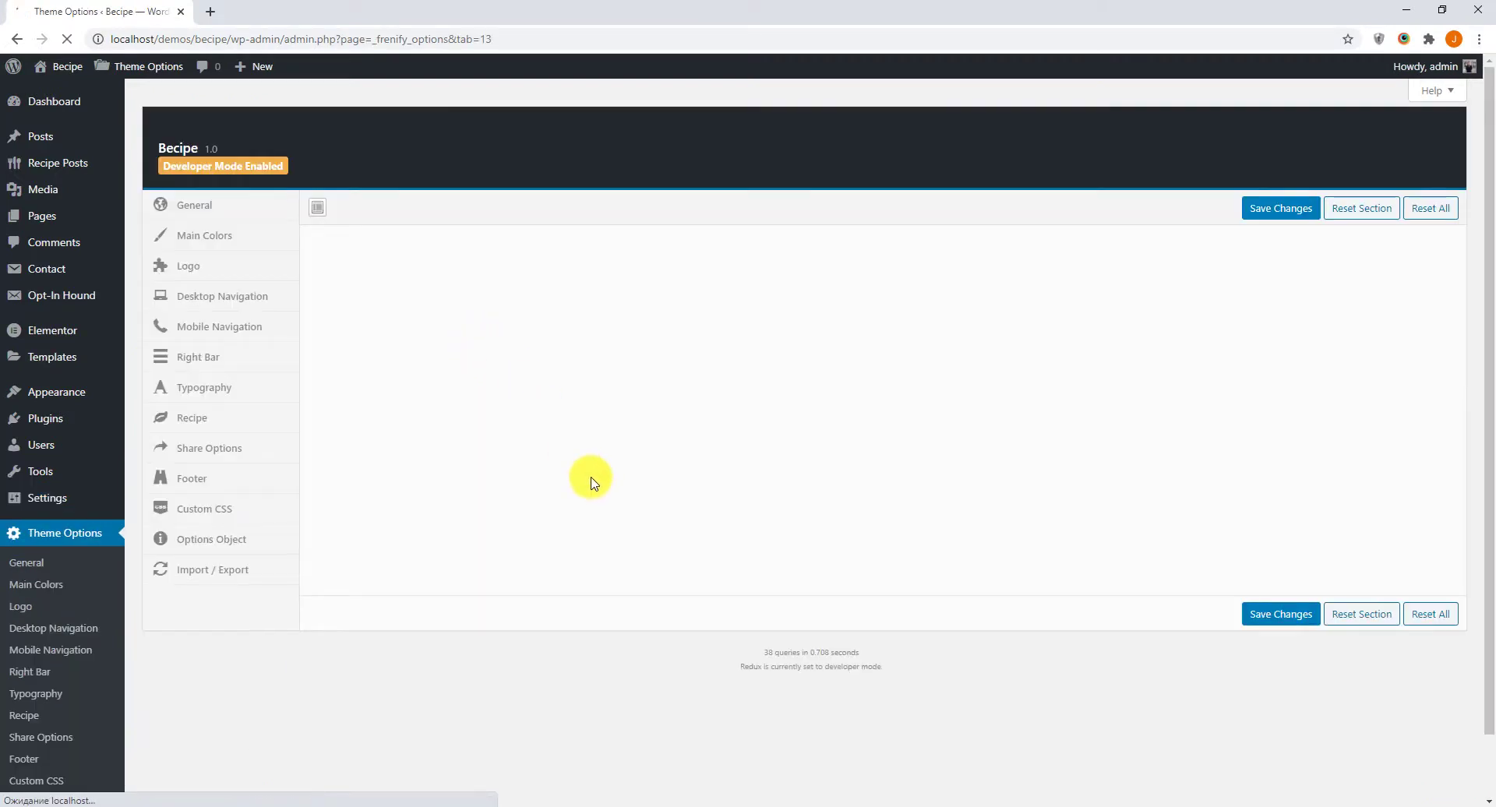
{"action": "left_click", "coordinate": [604, 806]}
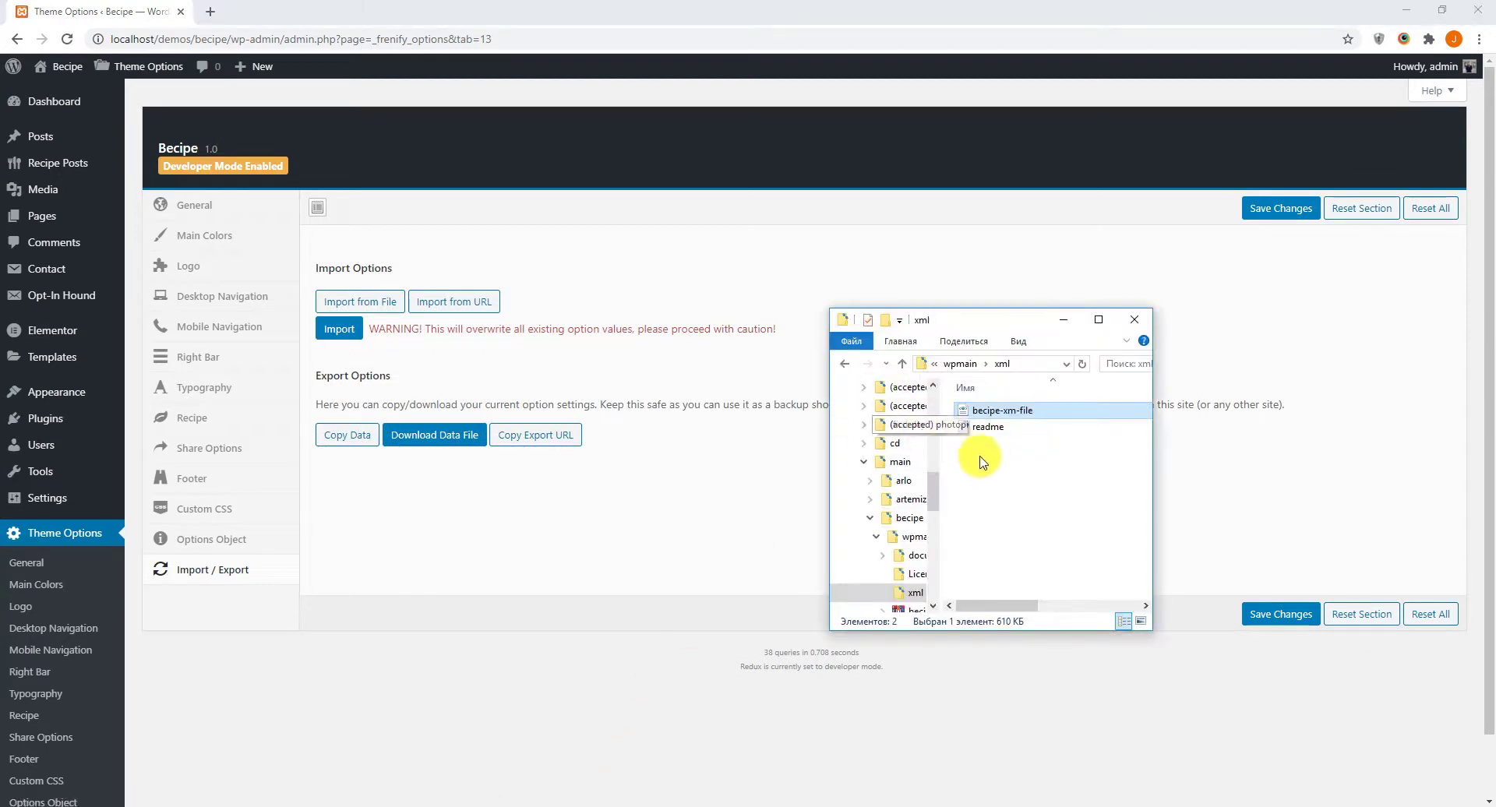
{"action": "left_click", "coordinate": [987, 430]}
{"action": "double_click", "coordinate": [992, 430]}
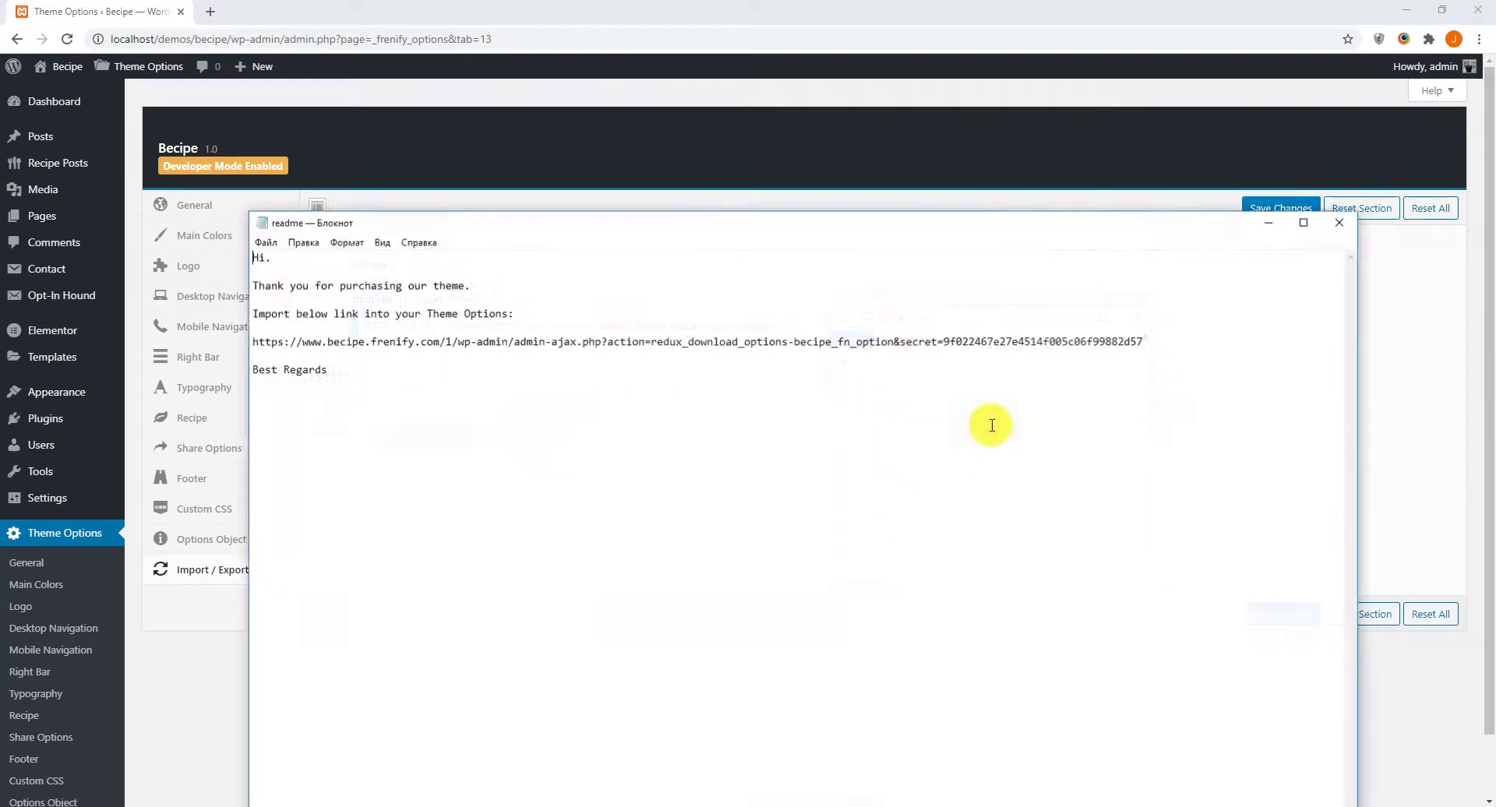
{"action": "left_click_drag", "start_coordinate": [1145, 342], "coordinate": [1195, 341]}
{"action": "left_click", "coordinate": [256, 345]}
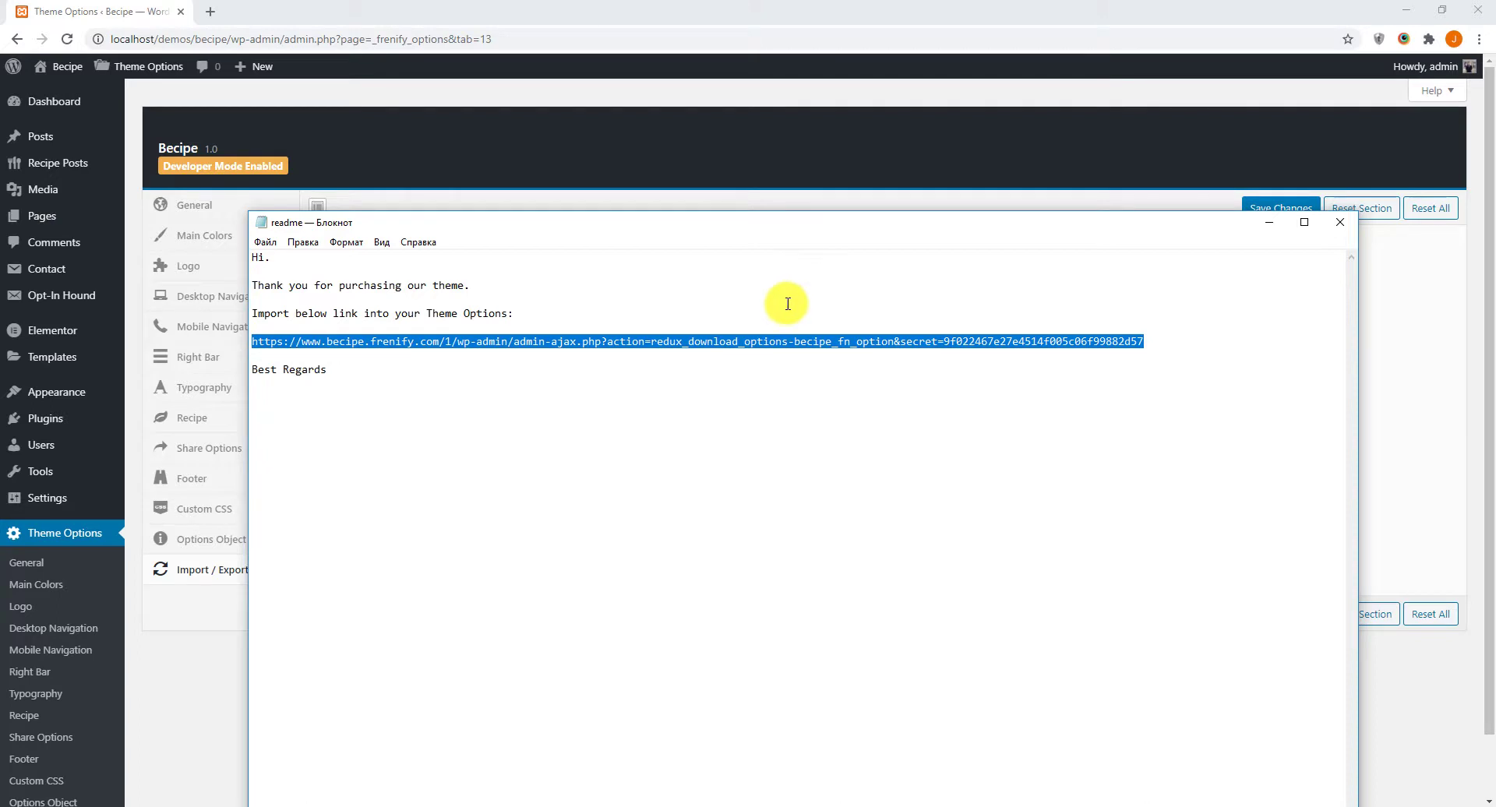
{"action": "right_click", "coordinate": [756, 341]}
{"action": "left_click", "coordinate": [811, 392]}
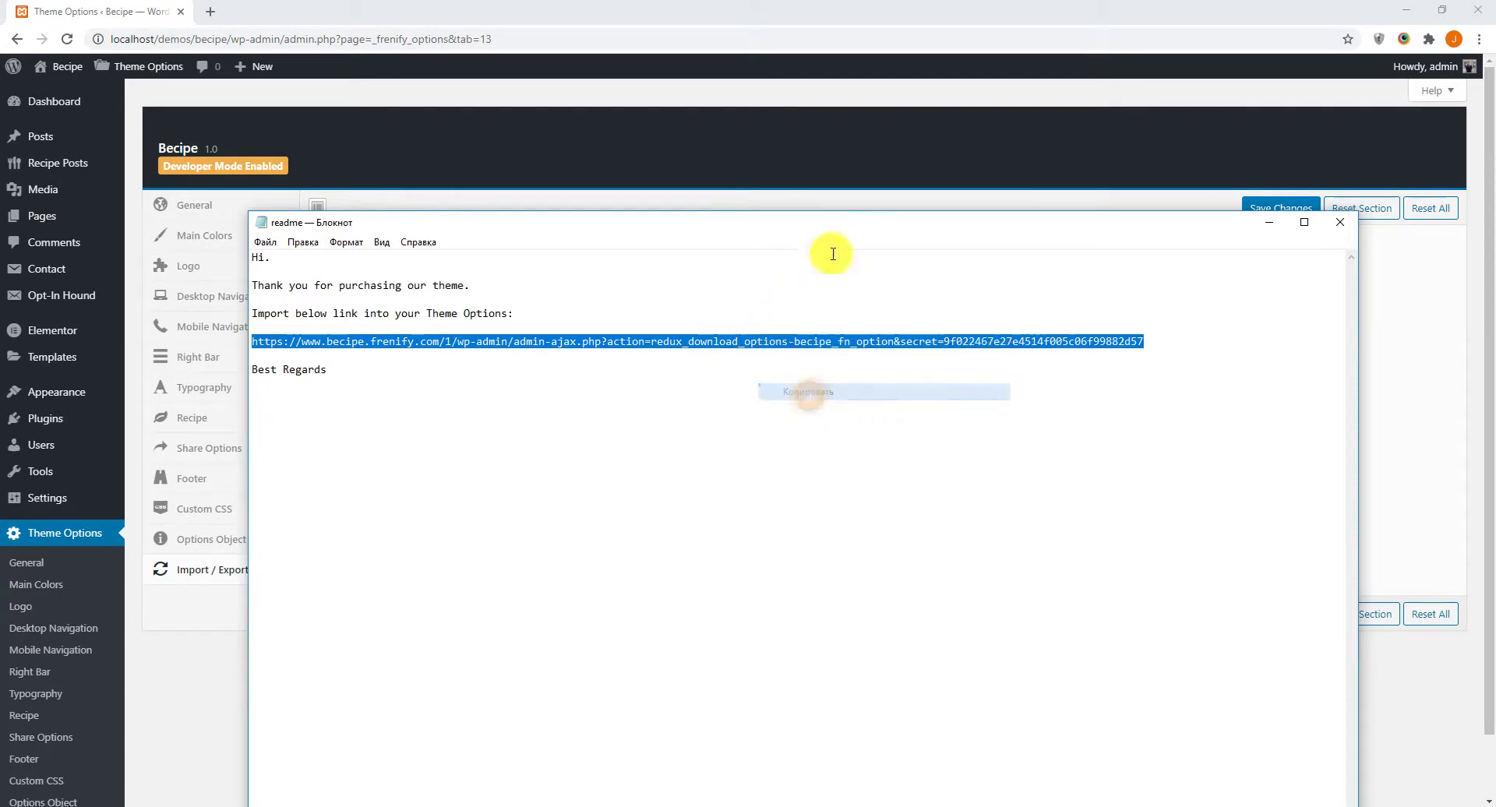
Paste the copied options link with its secret token as the import URL, confirm the import, and save the theme options
{"action": "left_click", "coordinate": [830, 172]}
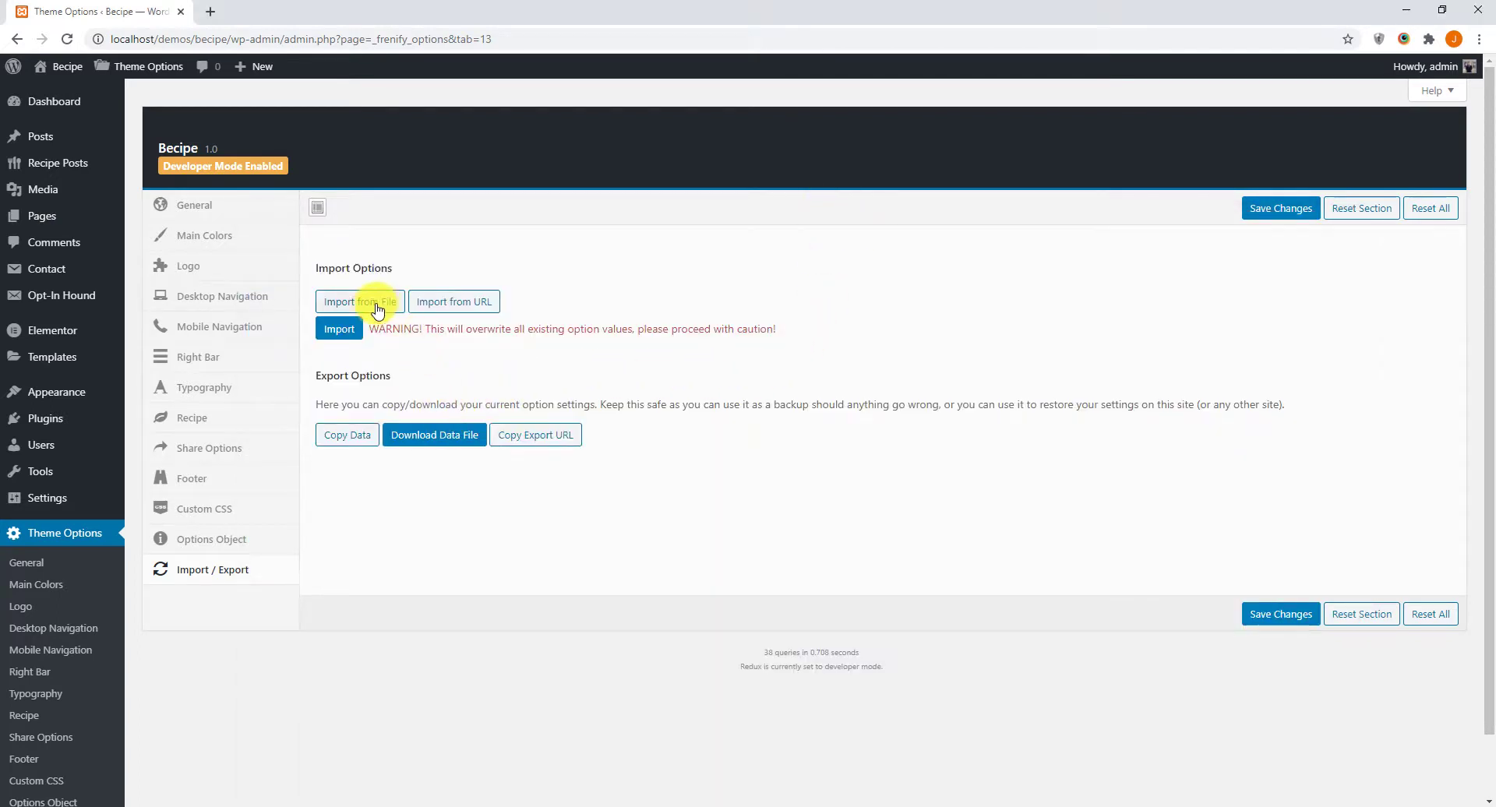
{"action": "left_click", "coordinate": [467, 301]}
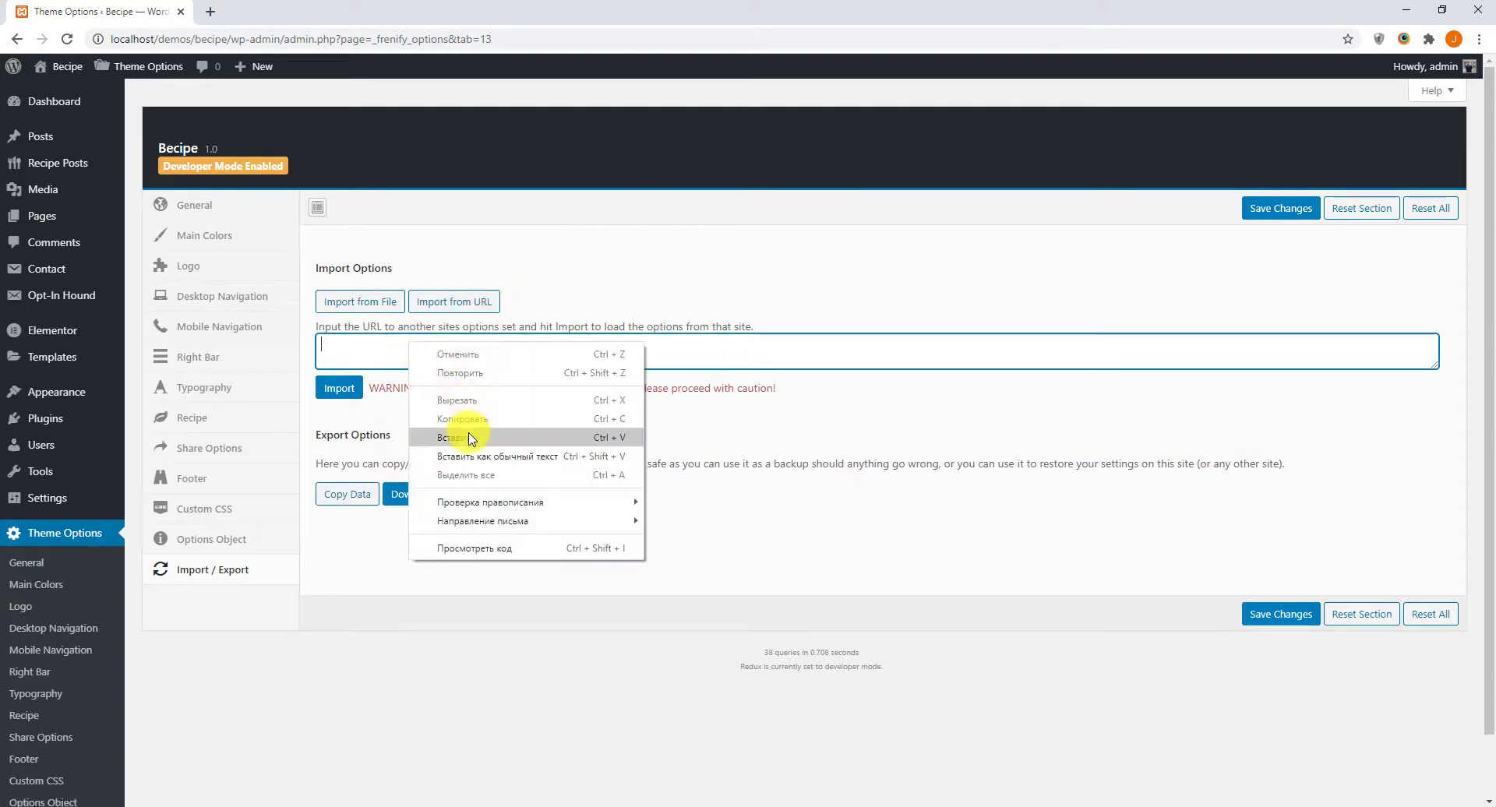
{"action": "left_click", "coordinate": [471, 438]}
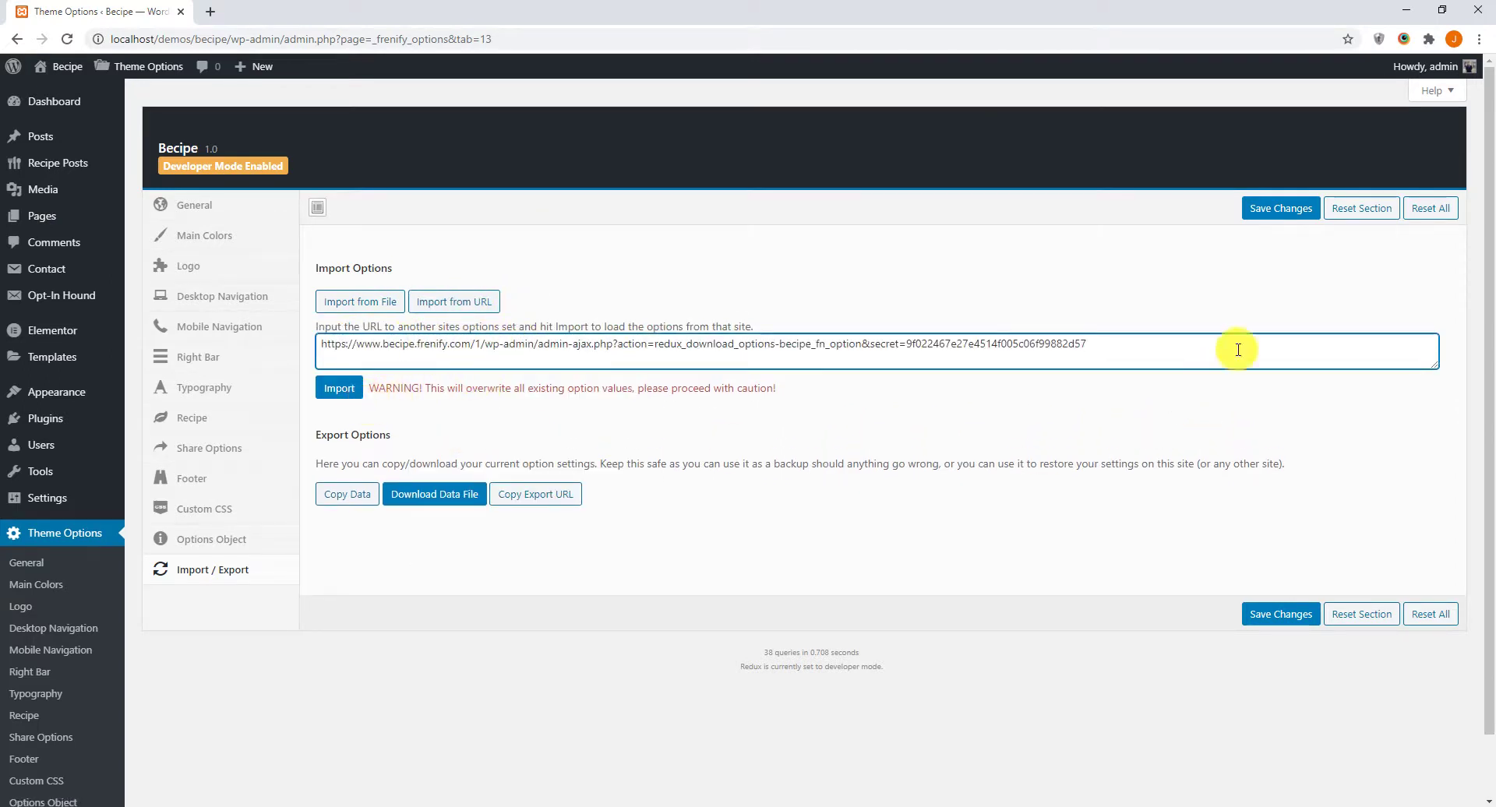
{"action": "left_click", "coordinate": [333, 389]}
{"action": "left_click", "coordinate": [810, 143]}
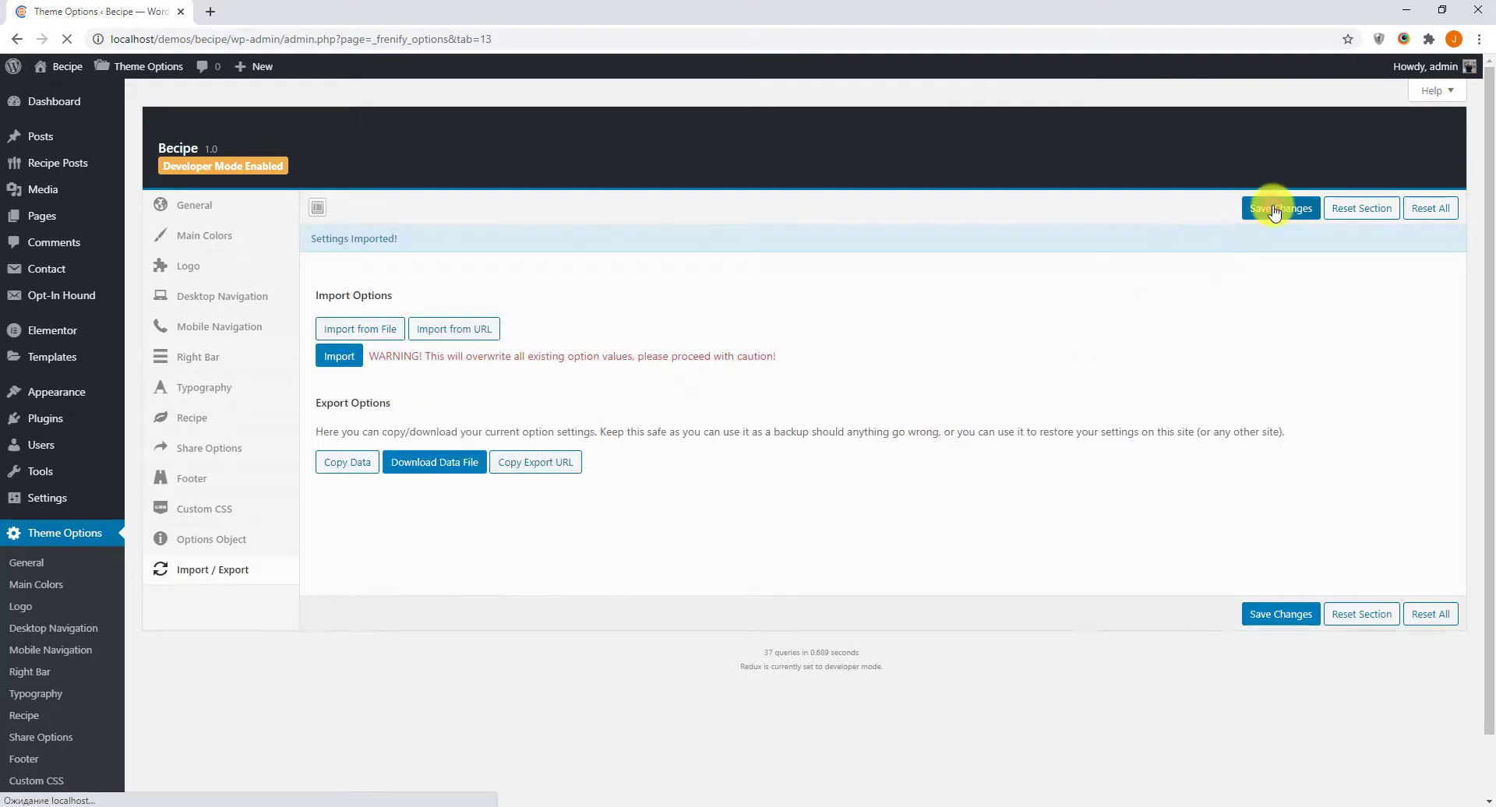
{"action": "left_click", "coordinate": [1274, 211]}
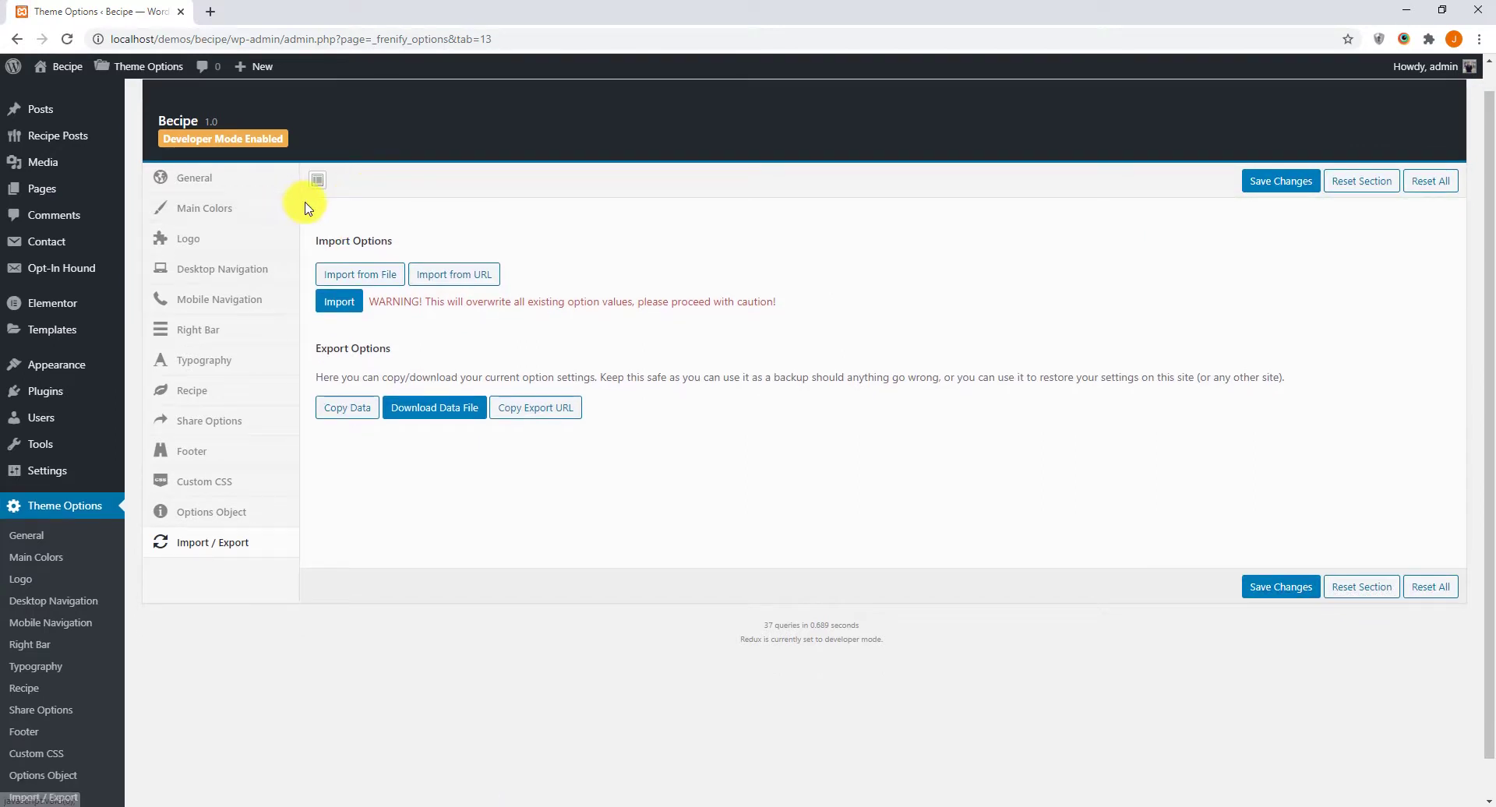
Review the Right Bar social icon settings and the Recipe slug and difficulty options in the theme options
{"action": "left_click", "coordinate": [212, 332]}
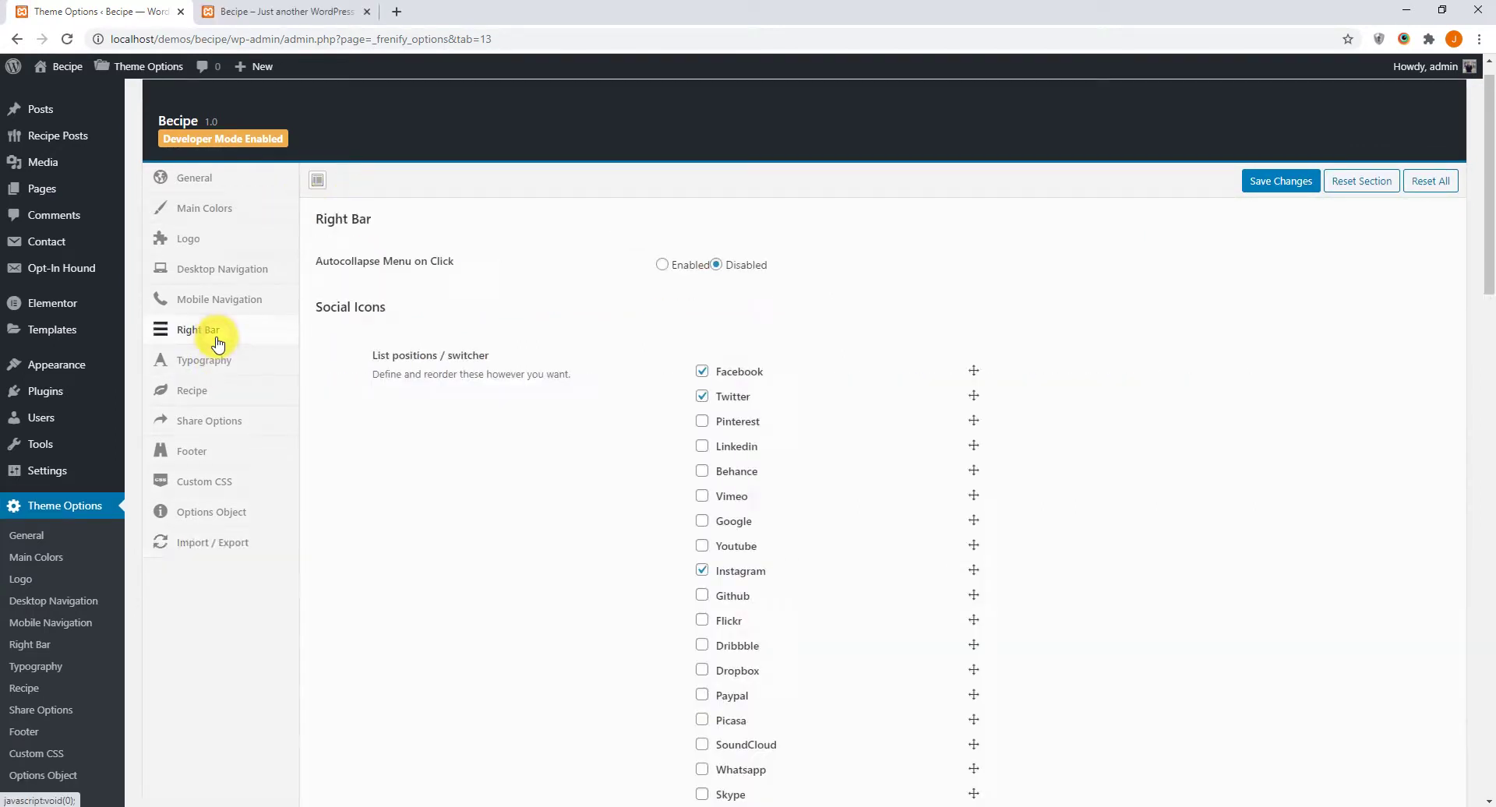
{"action": "left_click", "coordinate": [204, 386]}
{"action": "scroll", "coordinate": [556, 427], "scroll_direction": "down", "scroll_amount": 3}
{"action": "scroll", "coordinate": [602, 478], "scroll_direction": "up", "scroll_amount": 3}
{"action": "scroll", "coordinate": [591, 438], "scroll_direction": "down", "scroll_amount": 5}
{"action": "scroll", "coordinate": [467, 432], "scroll_direction": "up", "scroll_amount": 2}
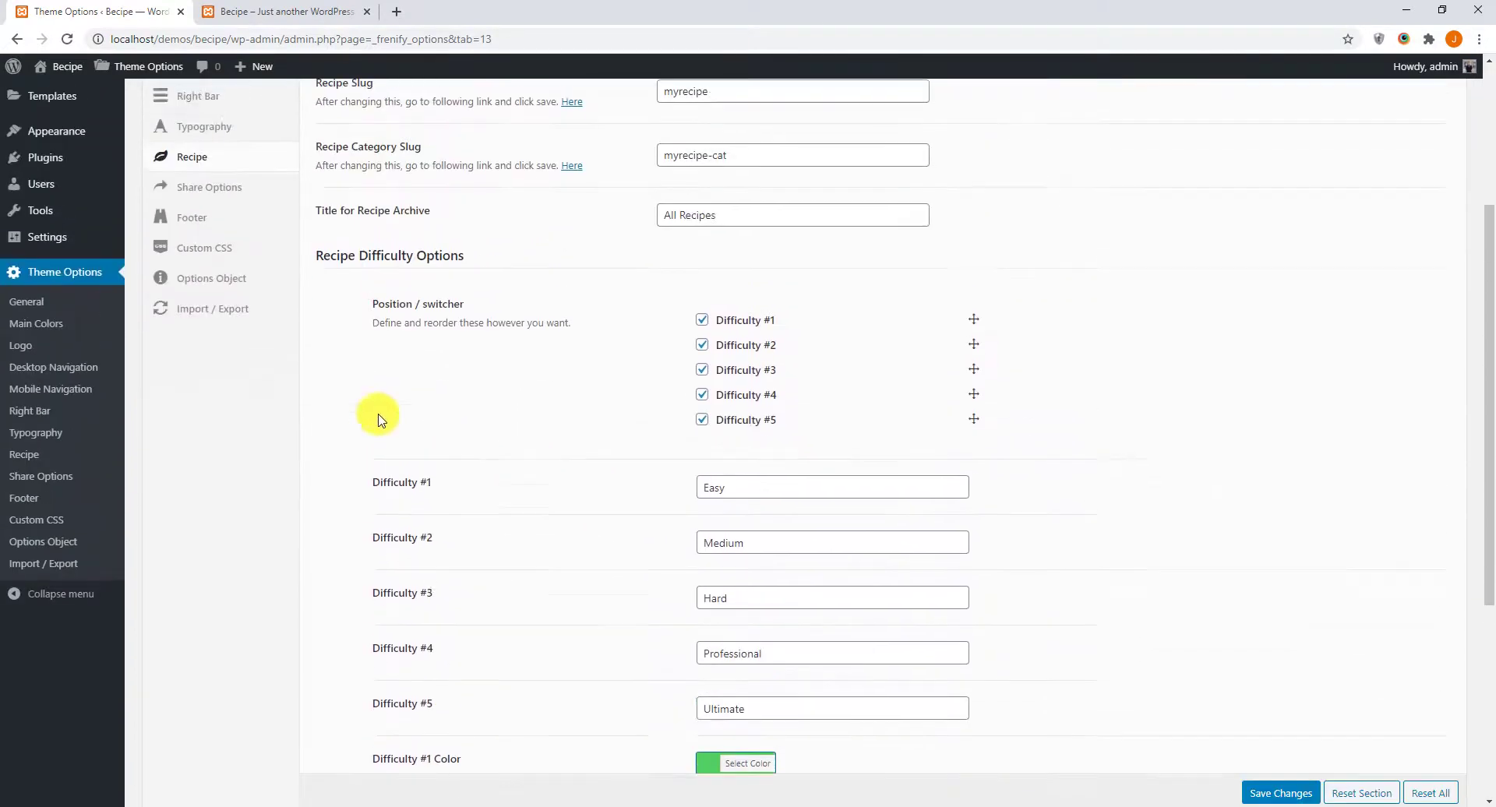
{"action": "scroll", "coordinate": [195, 327], "scroll_direction": "up", "scroll_amount": 3}
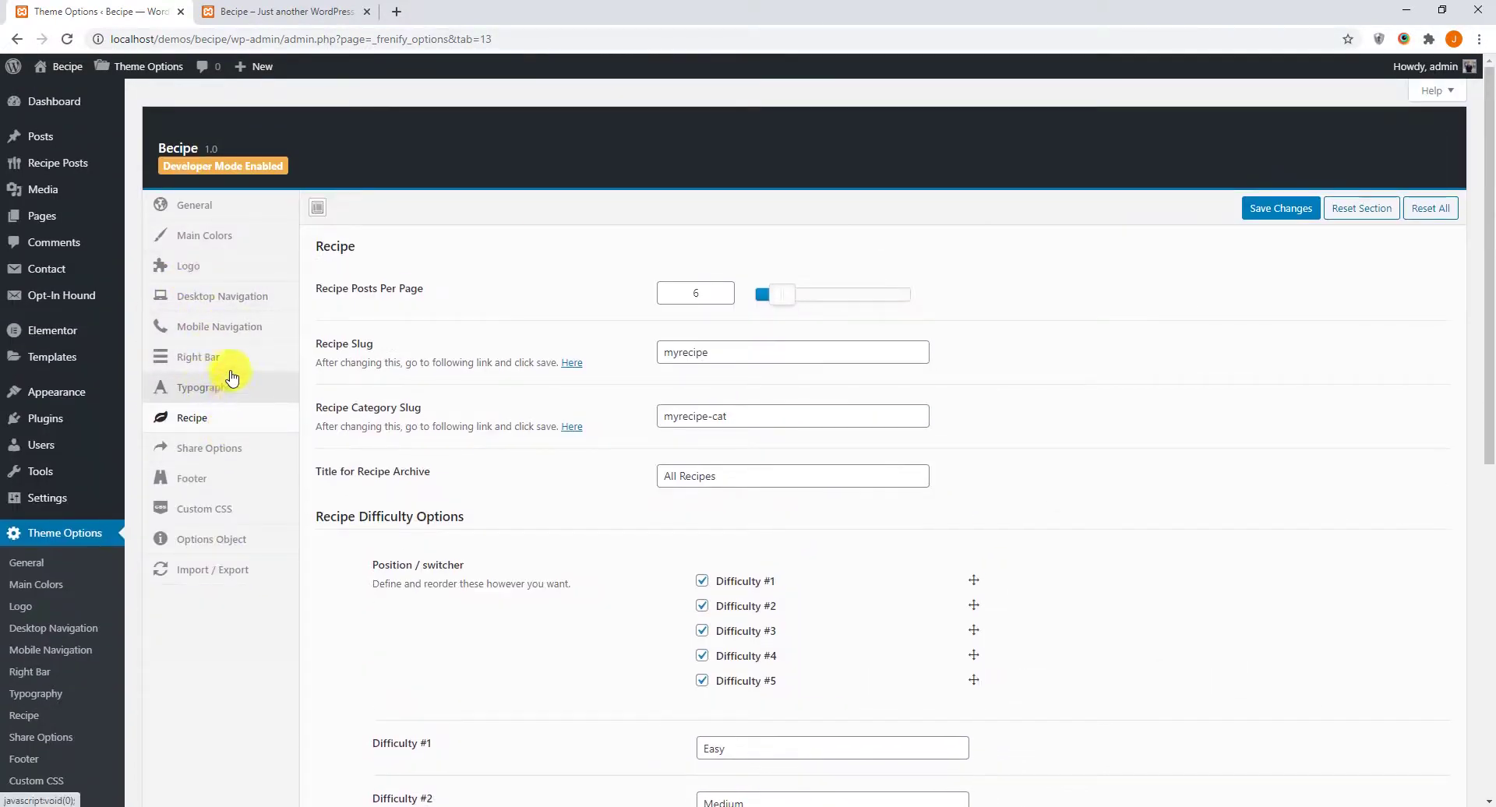
Reselect "How to make Jammy Soft Boiled Eggs Recipe" as the week's recipe in the Desktop Navigation options and save the changes
{"action": "left_click", "coordinate": [221, 299]}
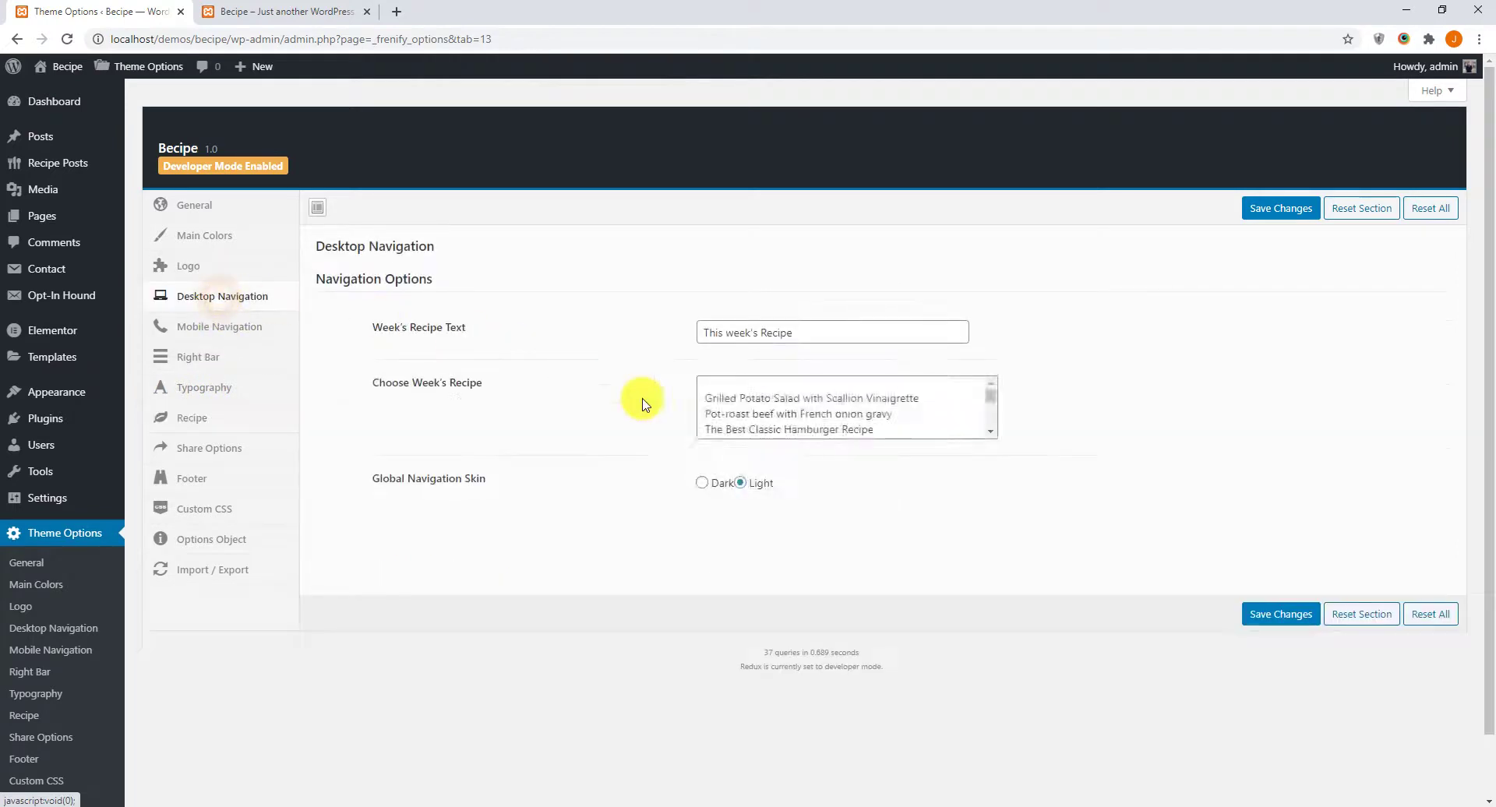
{"action": "left_click", "coordinate": [957, 381]}
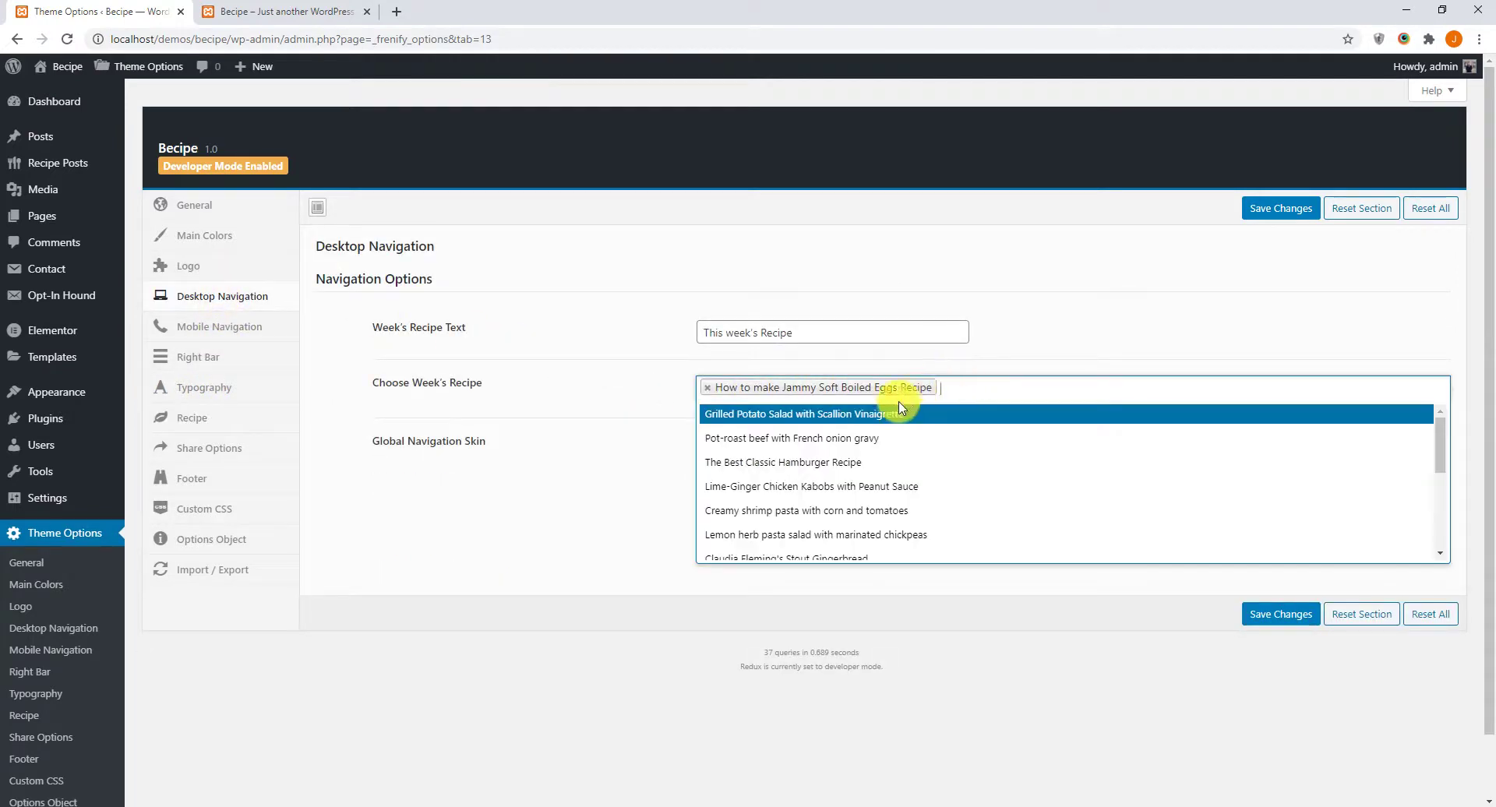
{"action": "left_click", "coordinate": [707, 388]}
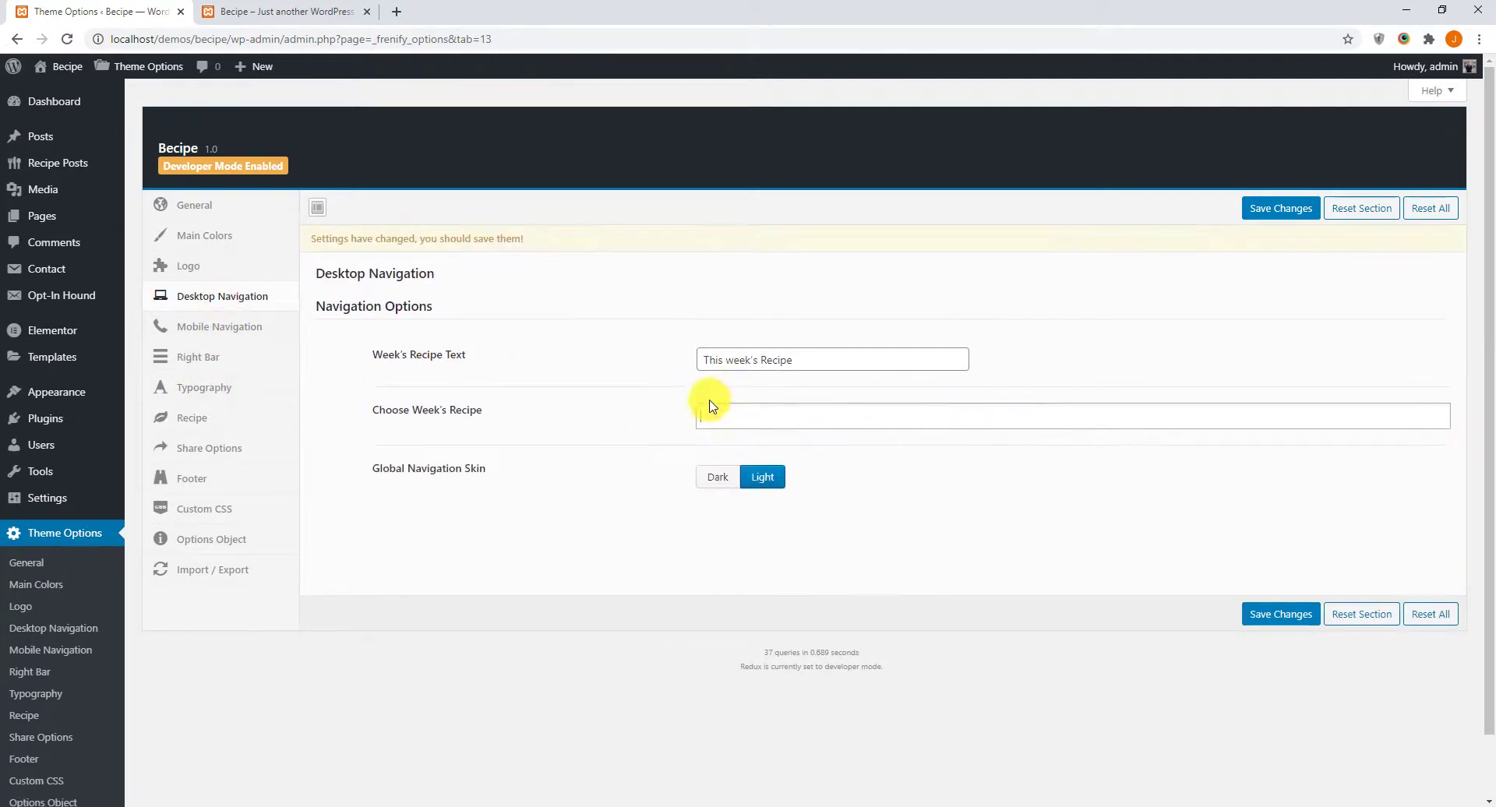
{"action": "left_click", "coordinate": [711, 405]}
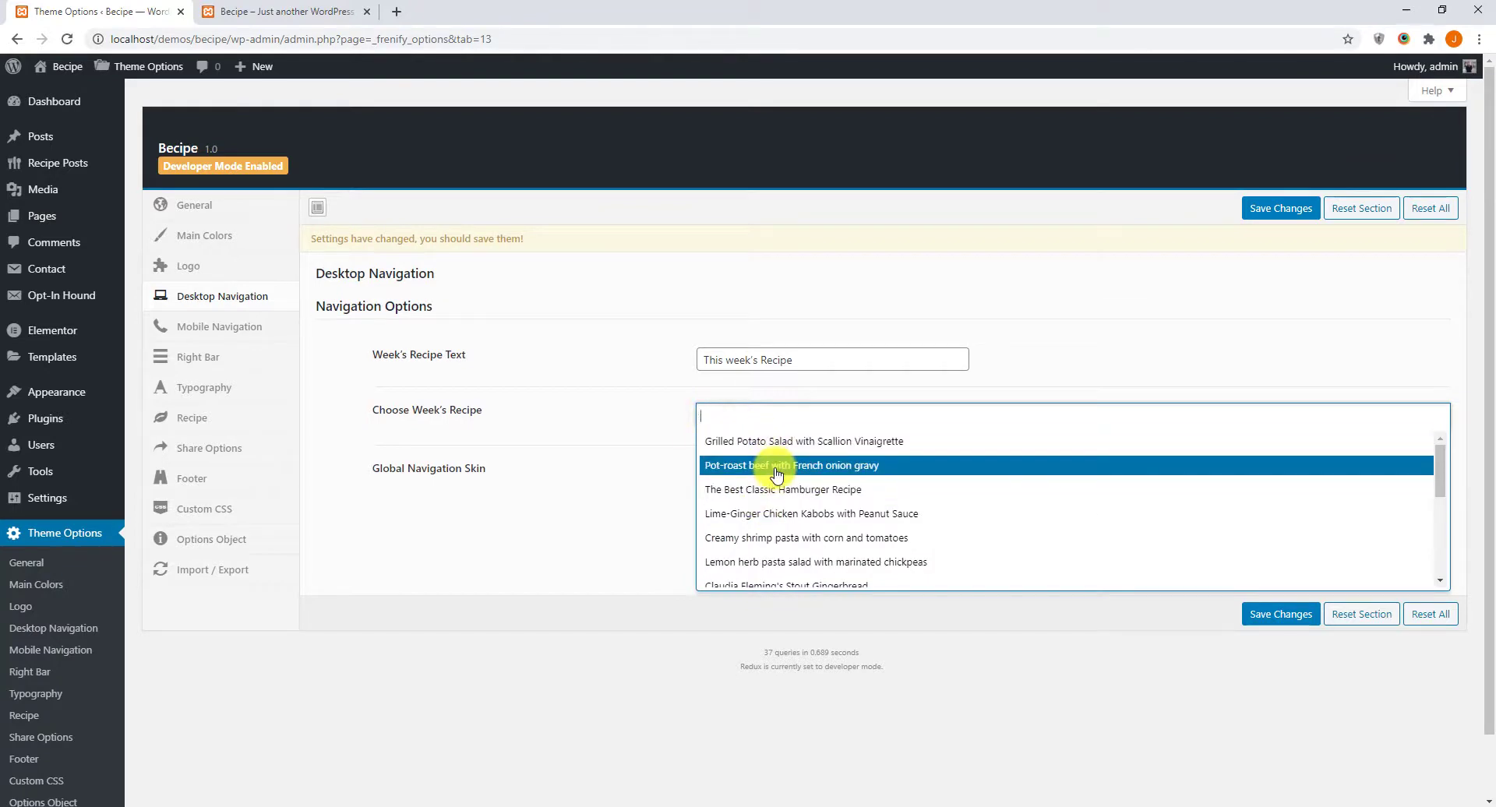
{"action": "type", "text": "how"}
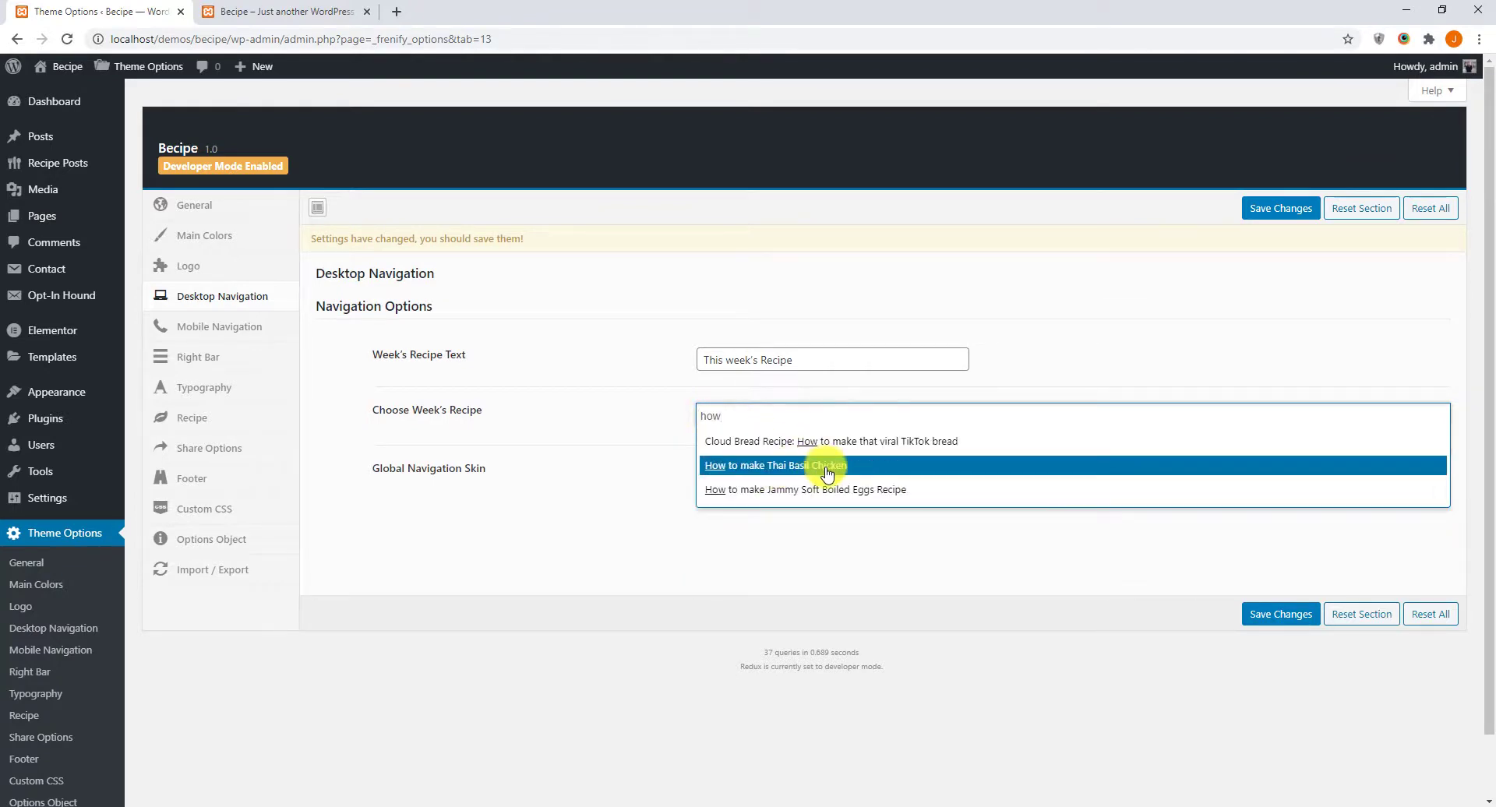
{"action": "left_click", "coordinate": [875, 491]}
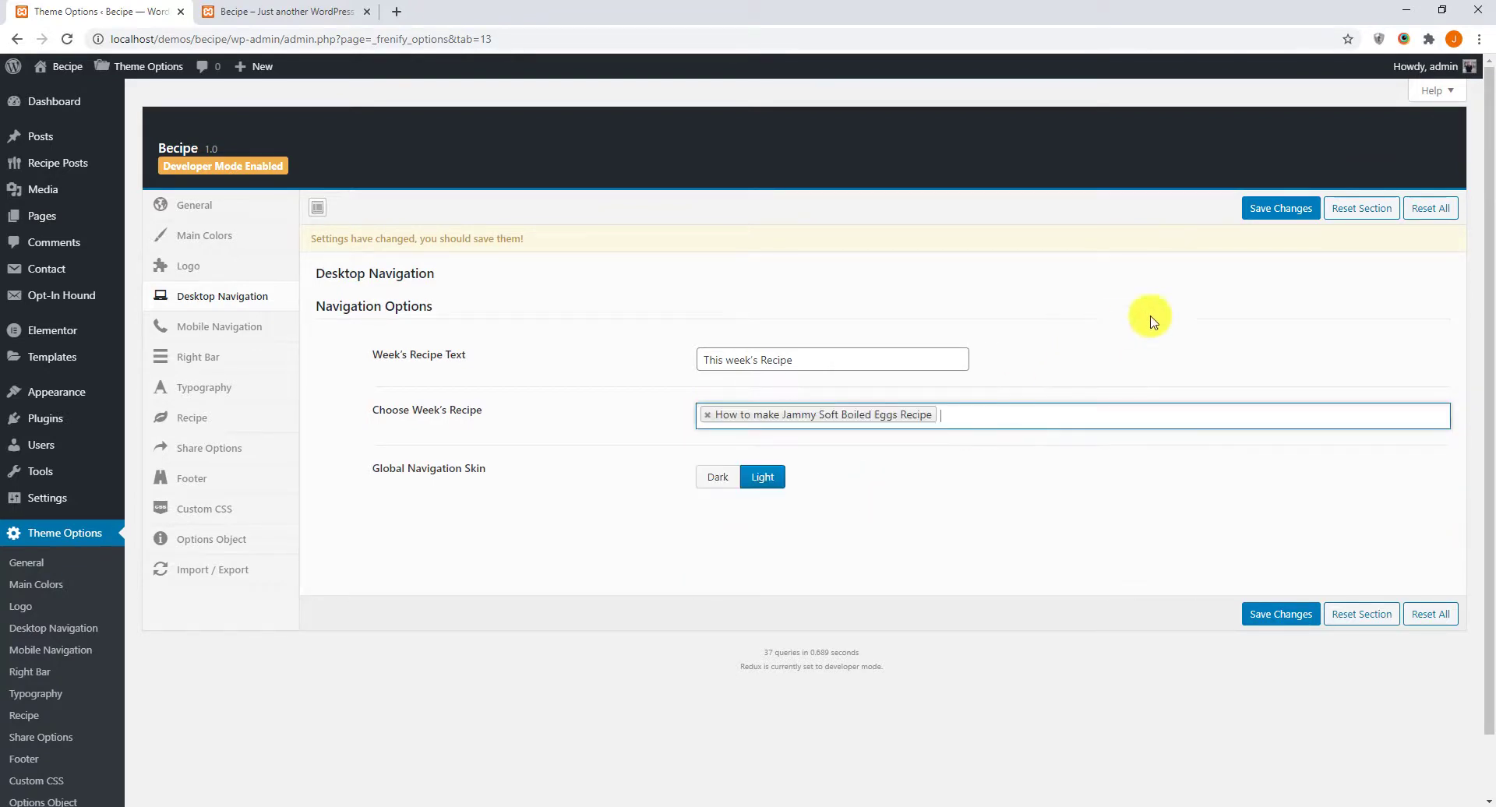
{"action": "left_click", "coordinate": [1266, 212]}
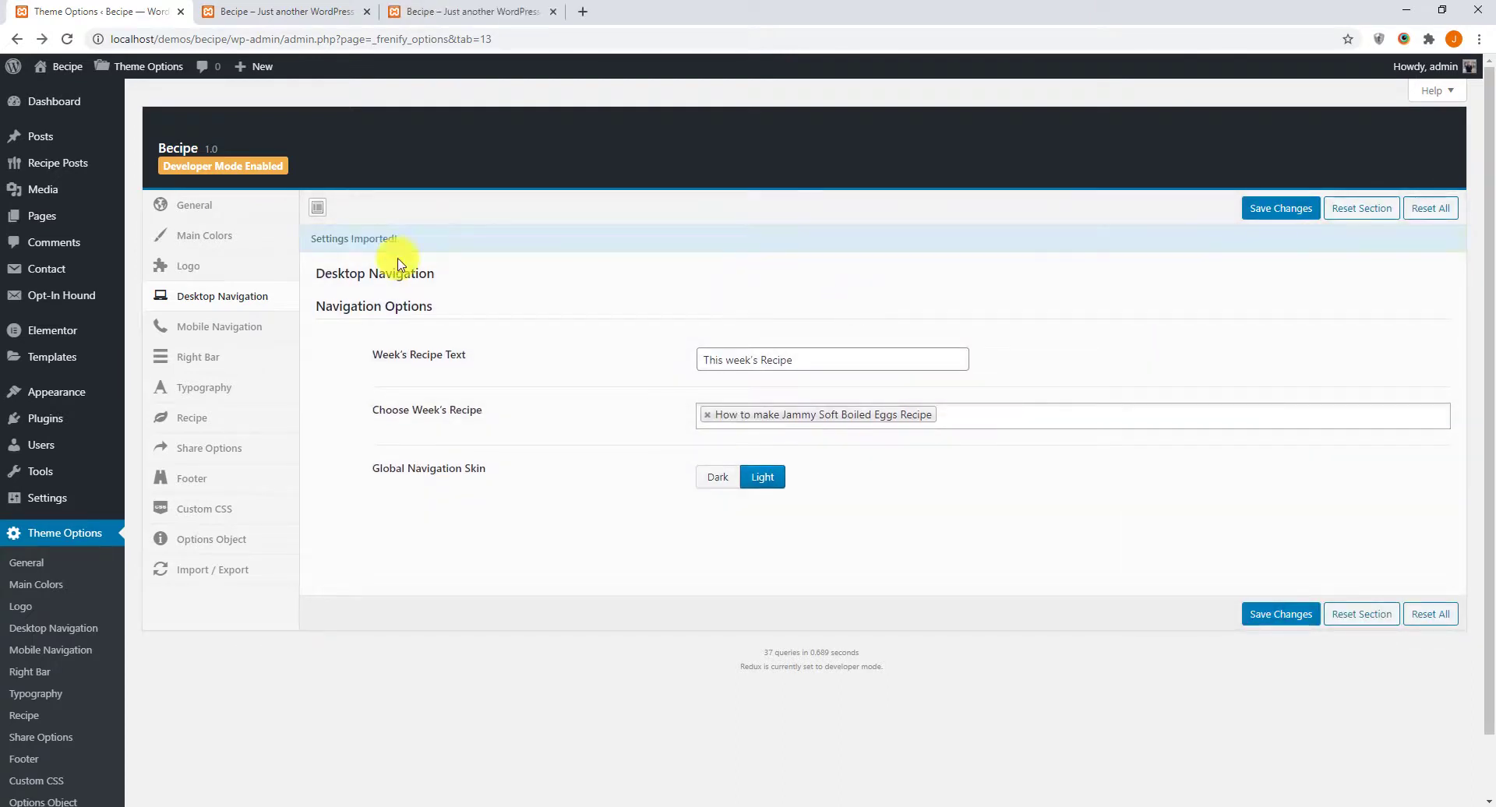
Open the Elementor general settings to check which post types are enabled
{"action": "left_click", "coordinate": [195, 333]}
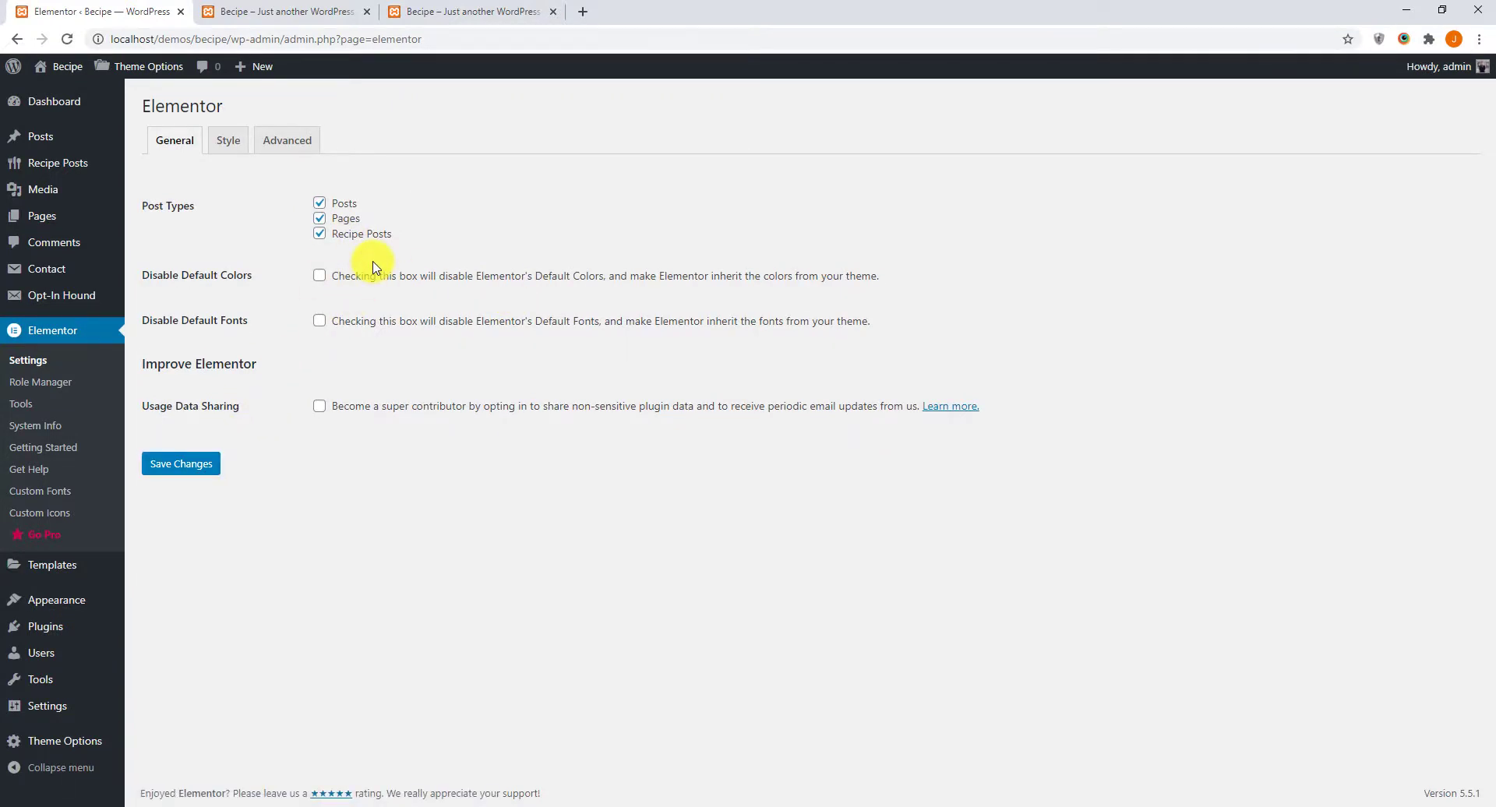
Visit the live homepage and try out the recipe category filter, resetting it to All Categories
{"action": "left_click", "coordinate": [58, 92]}
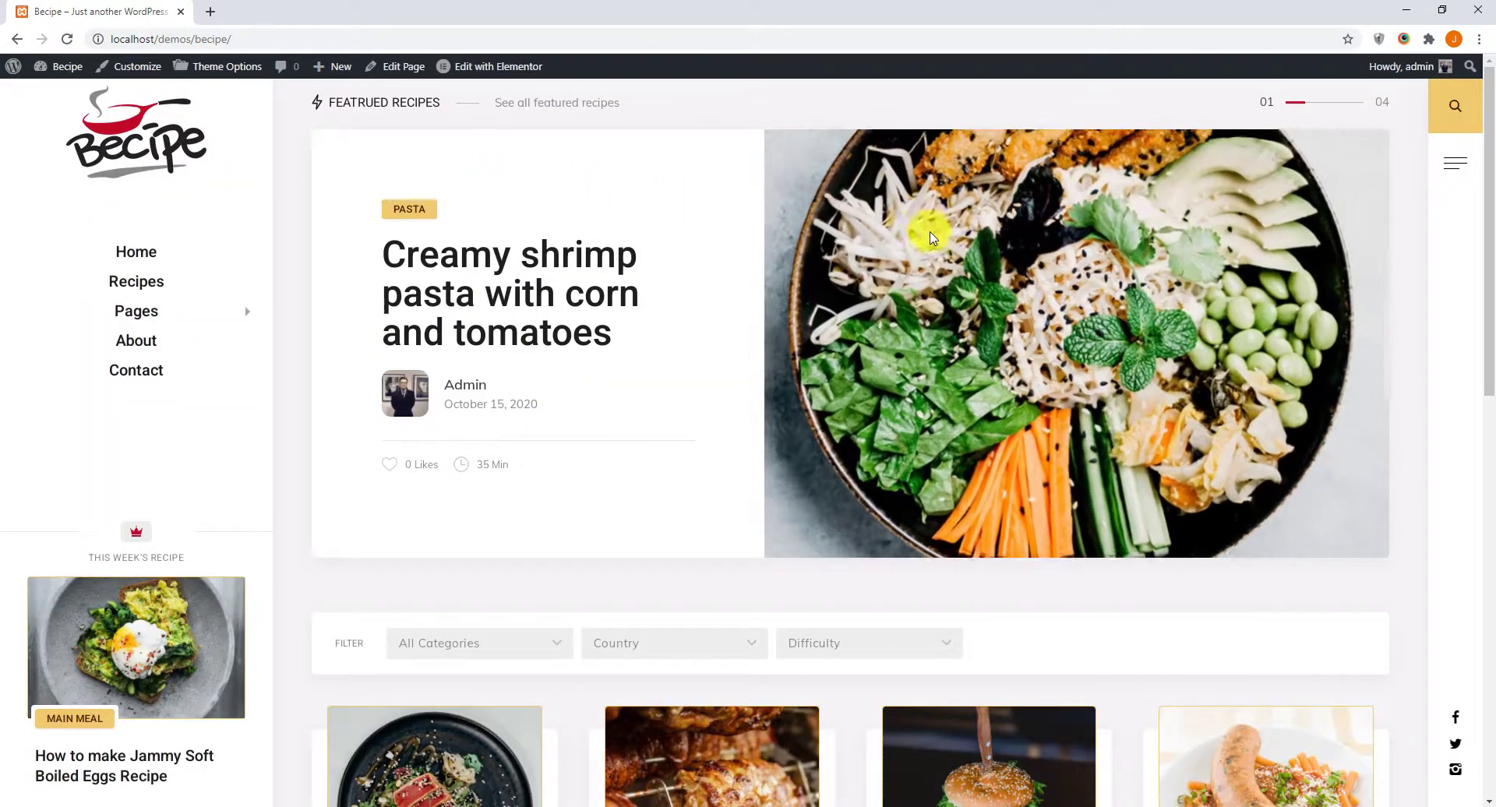
{"action": "scroll", "coordinate": [1103, 344], "scroll_direction": "down", "scroll_amount": 3}
{"action": "scroll", "coordinate": [1050, 419], "scroll_direction": "up", "scroll_amount": 2}
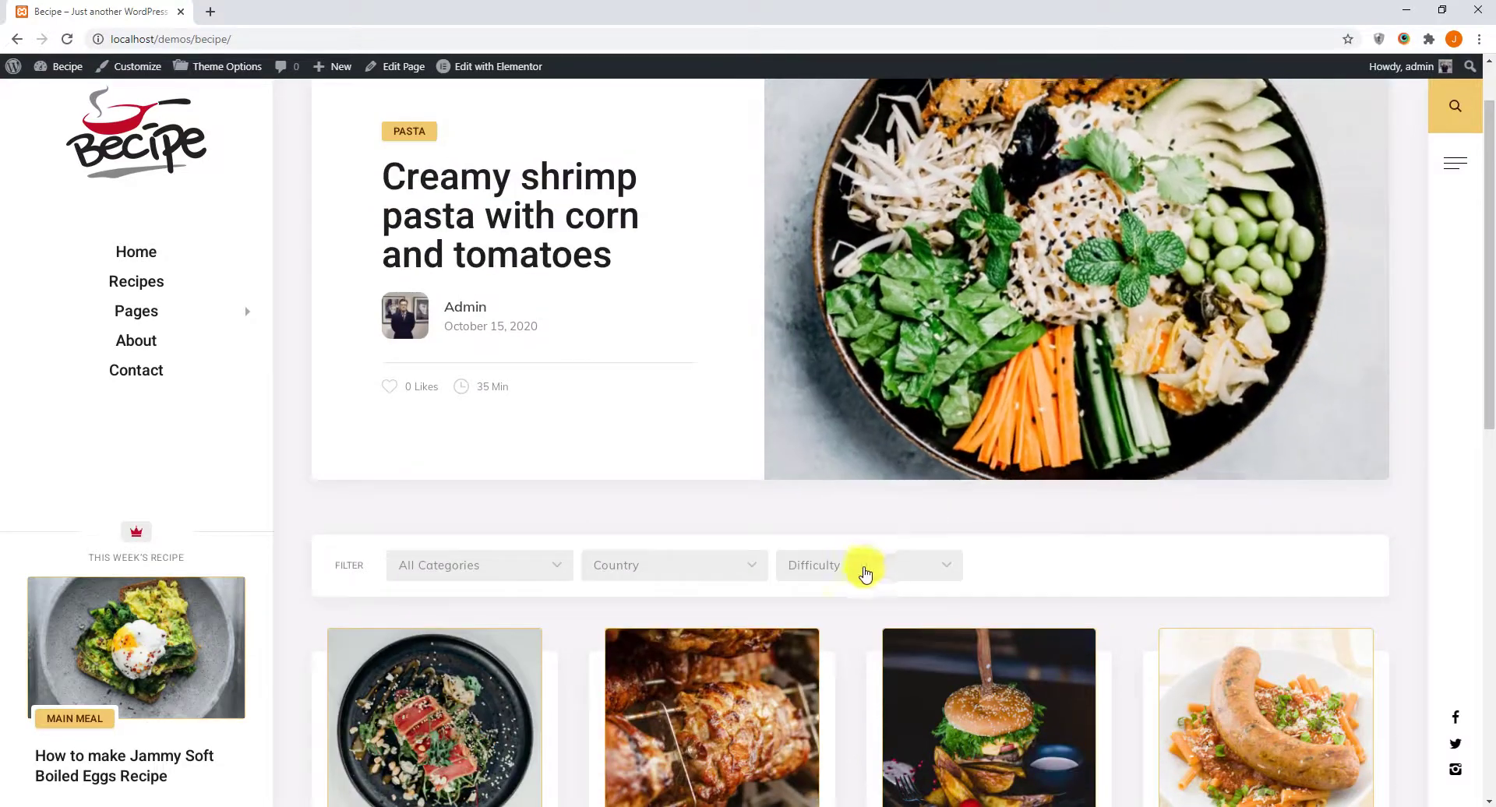
{"action": "left_click", "coordinate": [516, 575]}
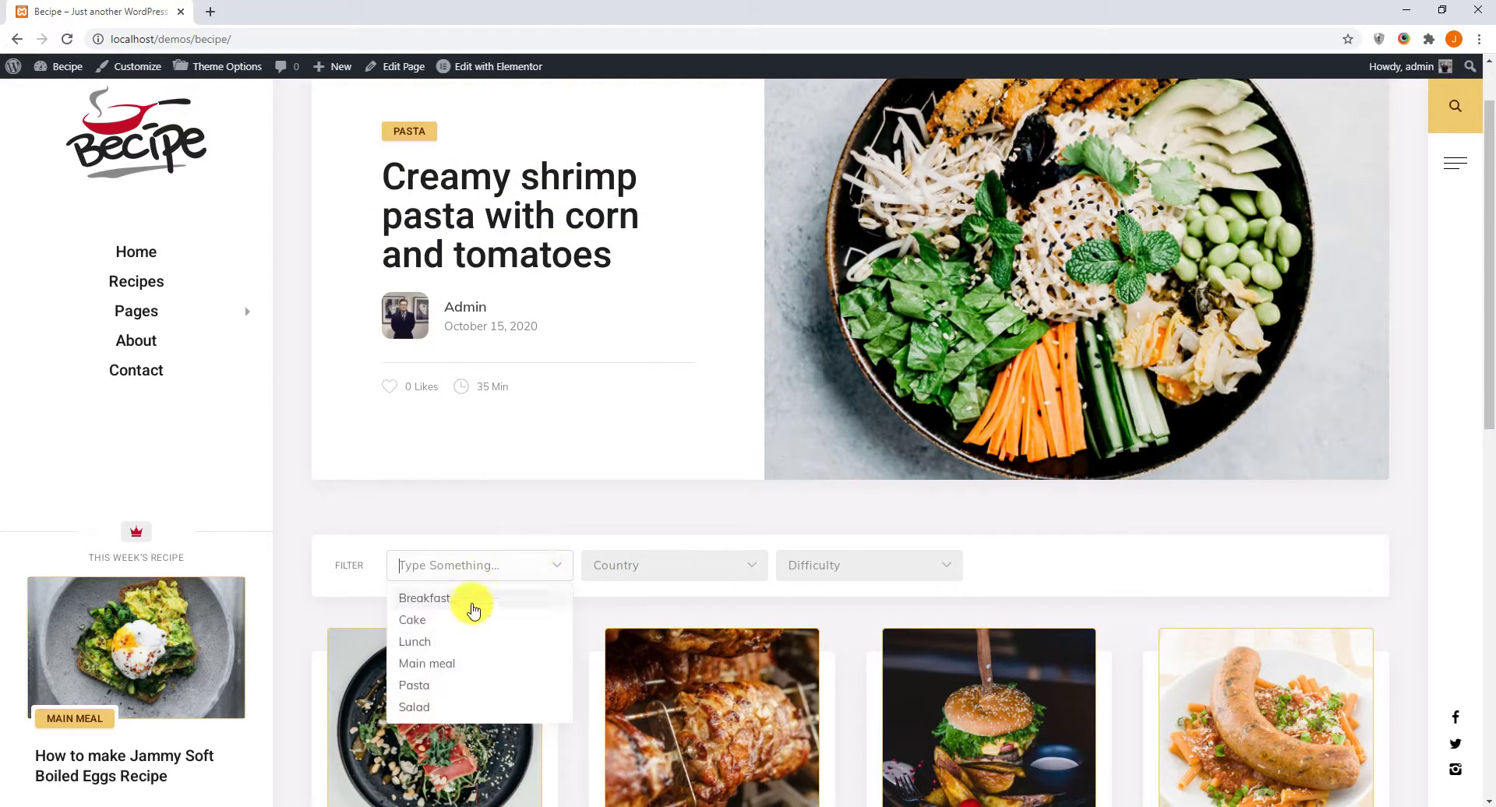
{"action": "left_click", "coordinate": [557, 565]}
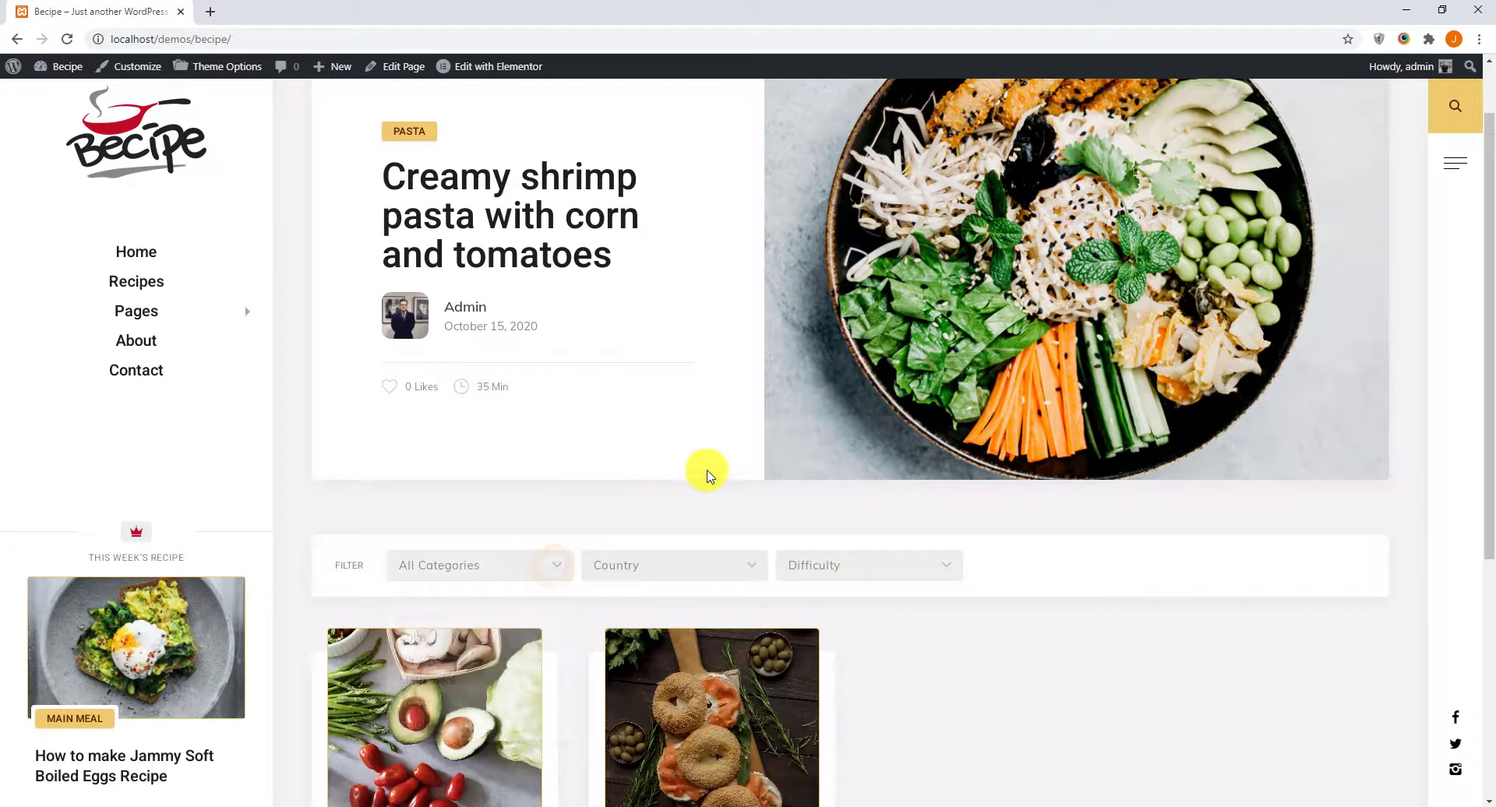
Examine the homepage's recipe grid, pagination, footer menu and featured recipes slider
{"action": "scroll", "coordinate": [697, 474], "scroll_direction": "down", "scroll_amount": 4}
{"action": "scroll", "coordinate": [577, 454], "scroll_direction": "down", "scroll_amount": 6}
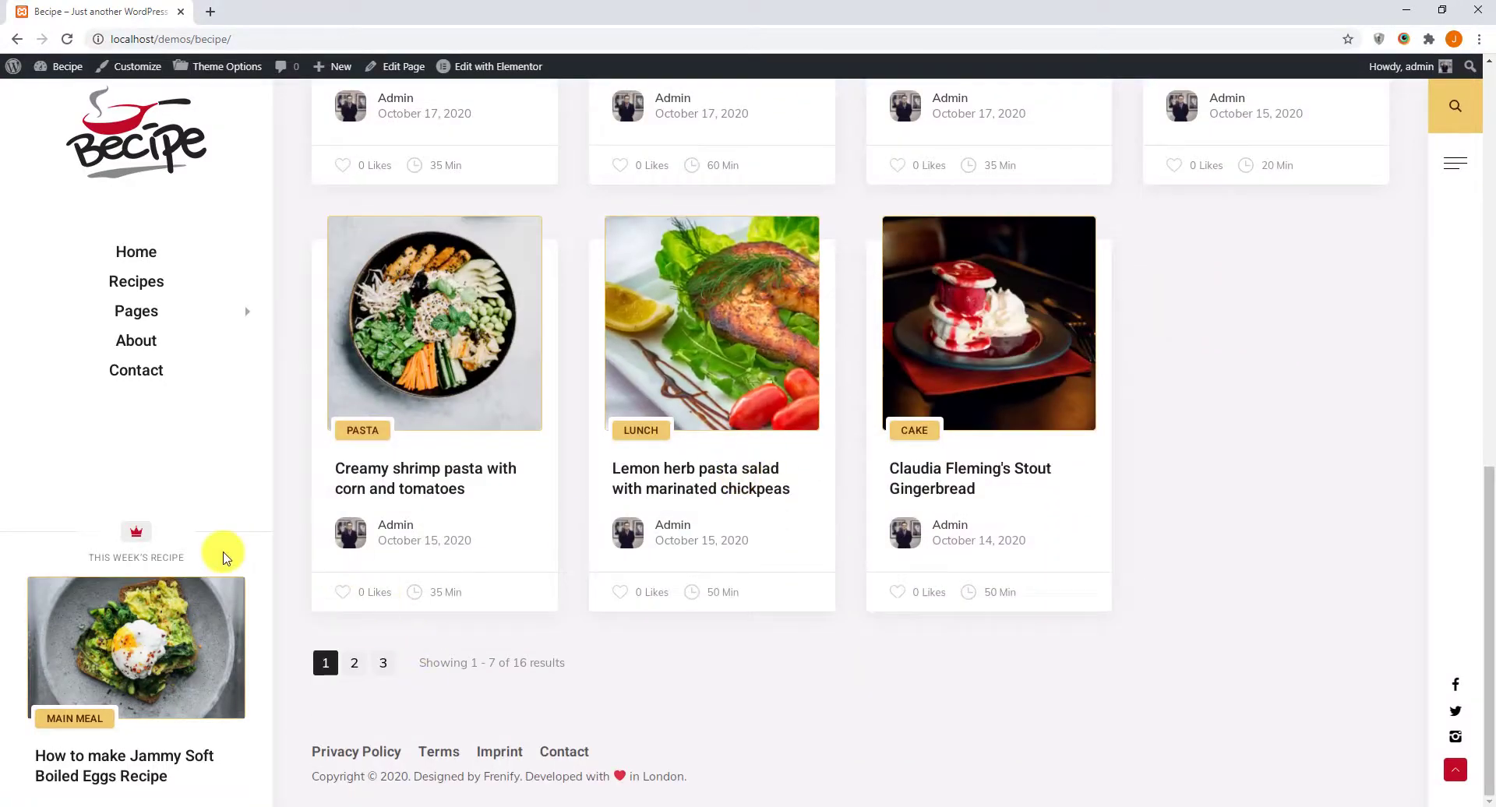
{"action": "mouse_move", "coordinate": [150, 316]}
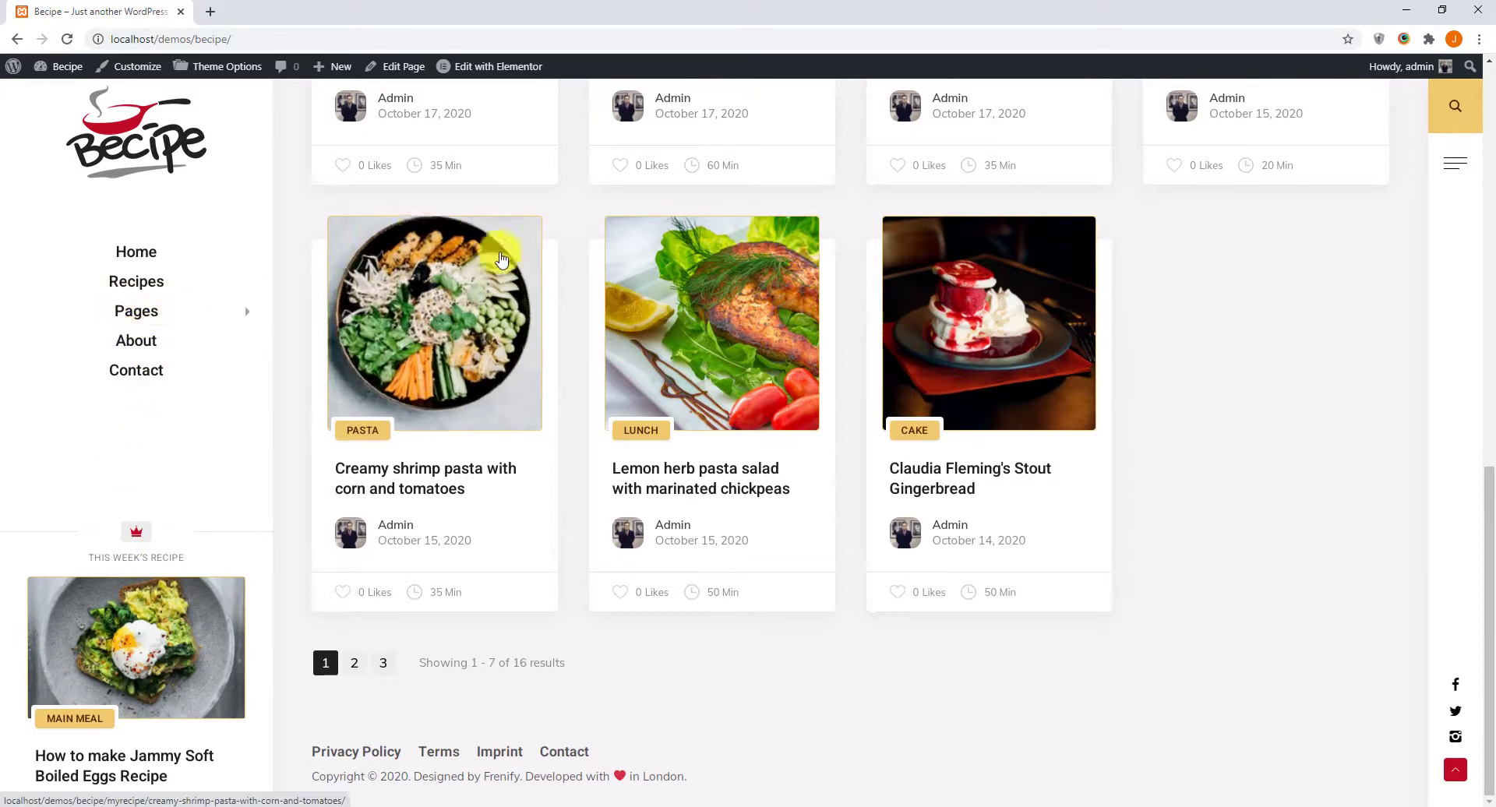
{"action": "scroll", "coordinate": [891, 445], "scroll_direction": "up", "scroll_amount": 6}
{"action": "scroll", "coordinate": [1018, 400], "scroll_direction": "up", "scroll_amount": 5}
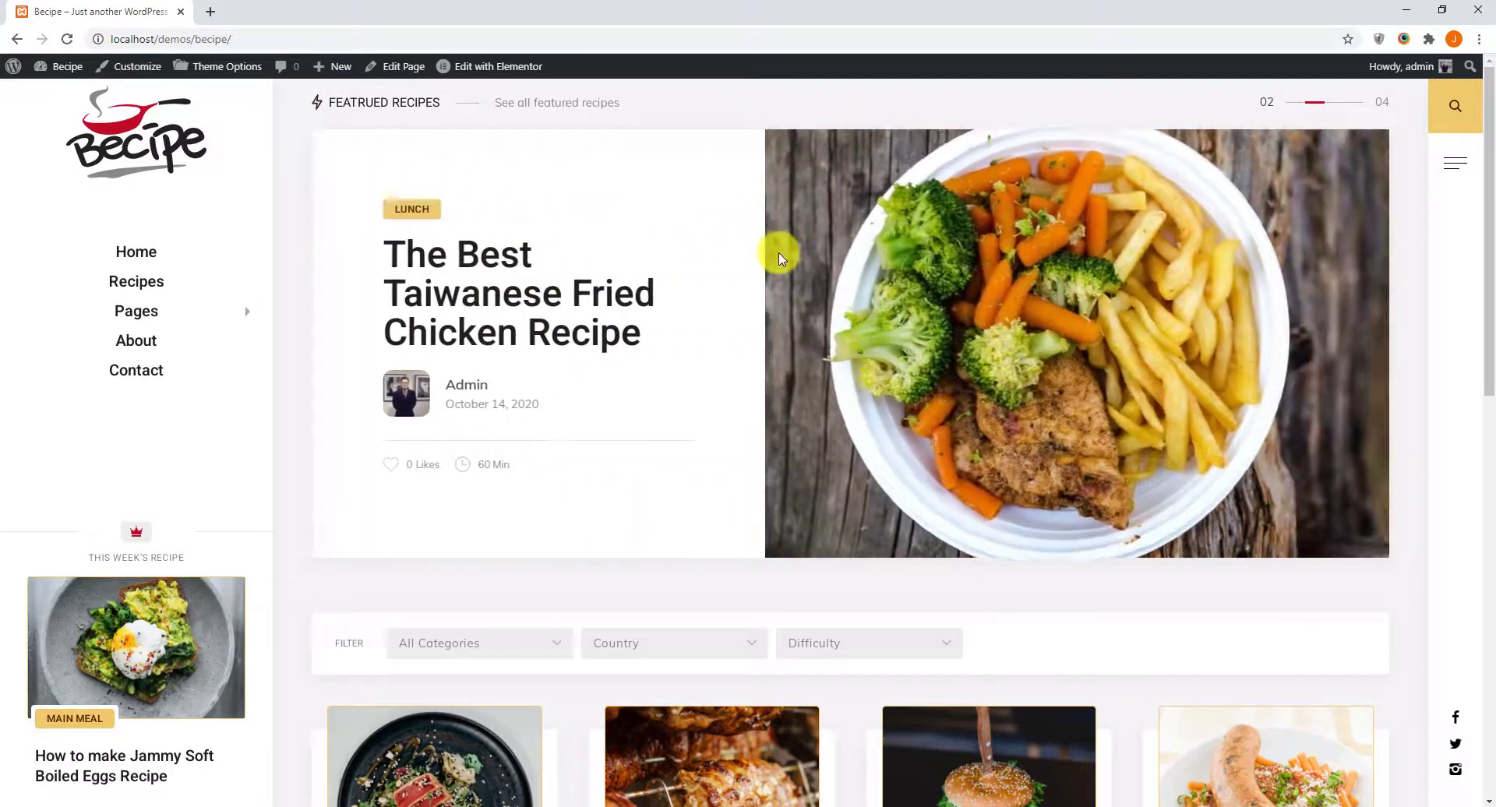
{"action": "scroll", "coordinate": [769, 300], "scroll_direction": "down", "scroll_amount": 5}
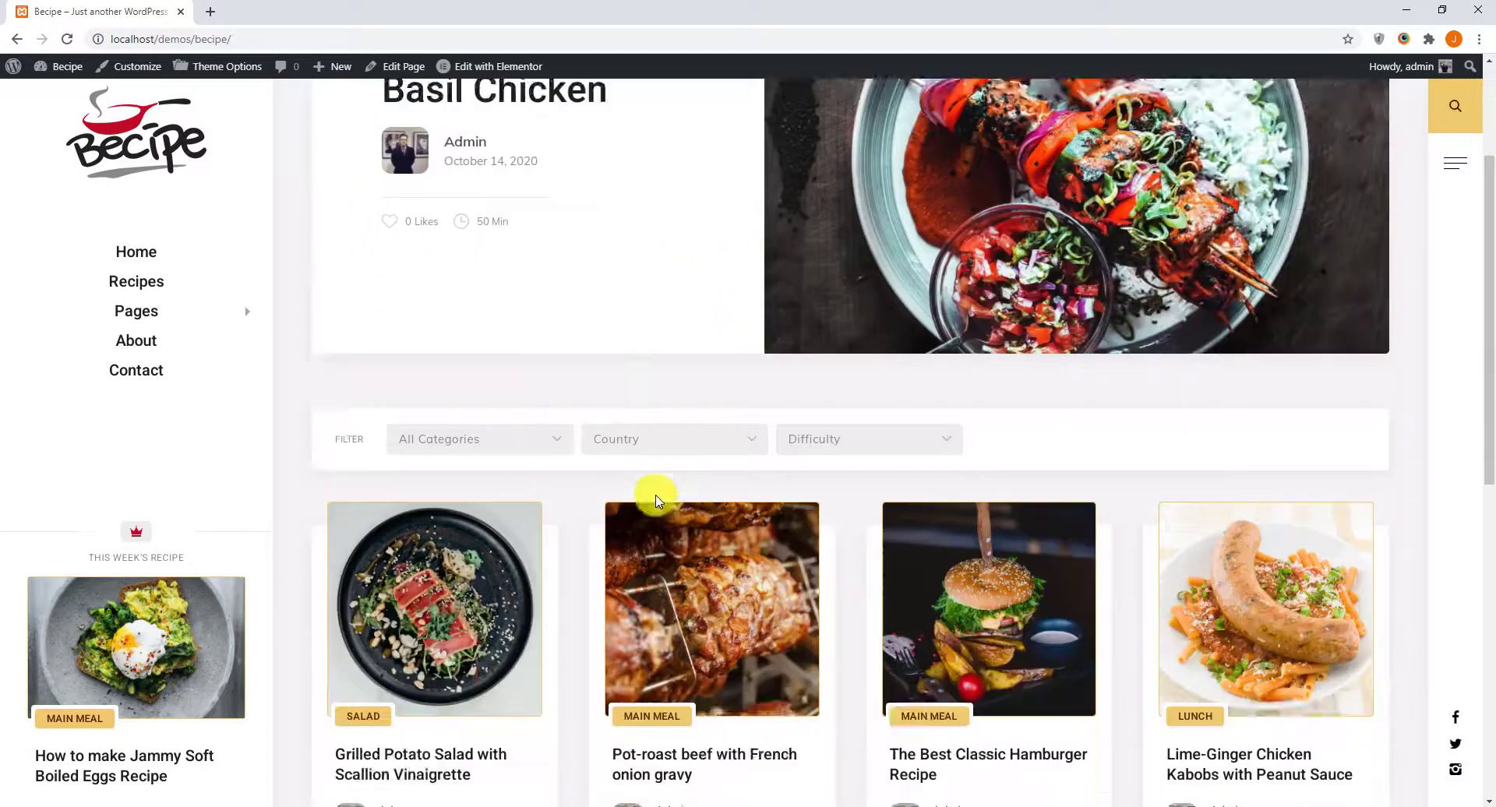